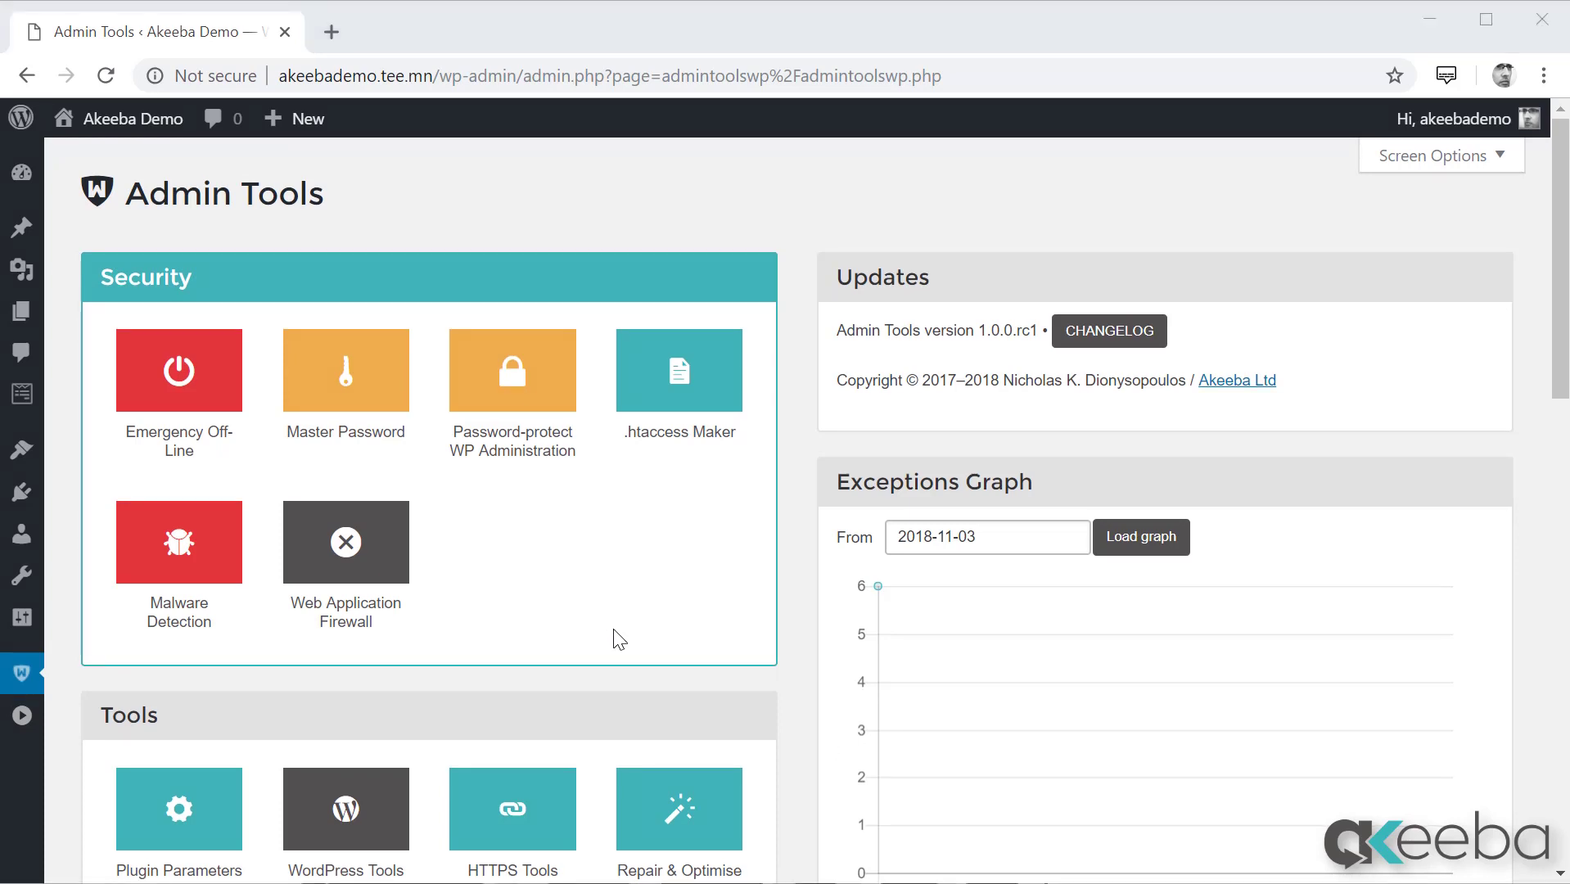
Open the Web Application Firewall configuration and review its basic features and request filtering options.
click(357, 565)
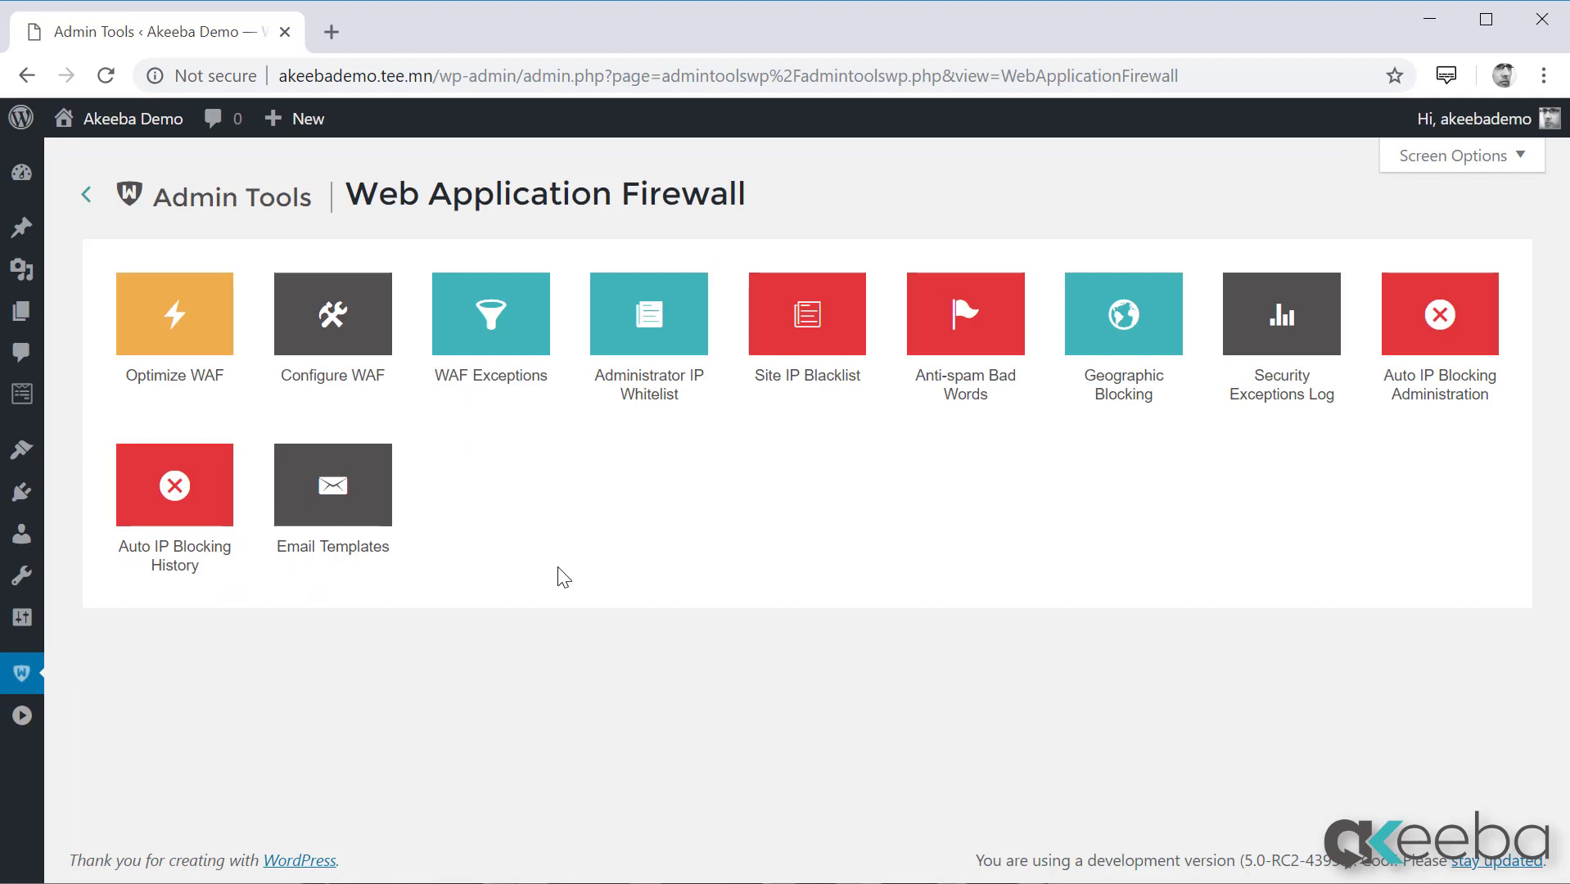
click(348, 391)
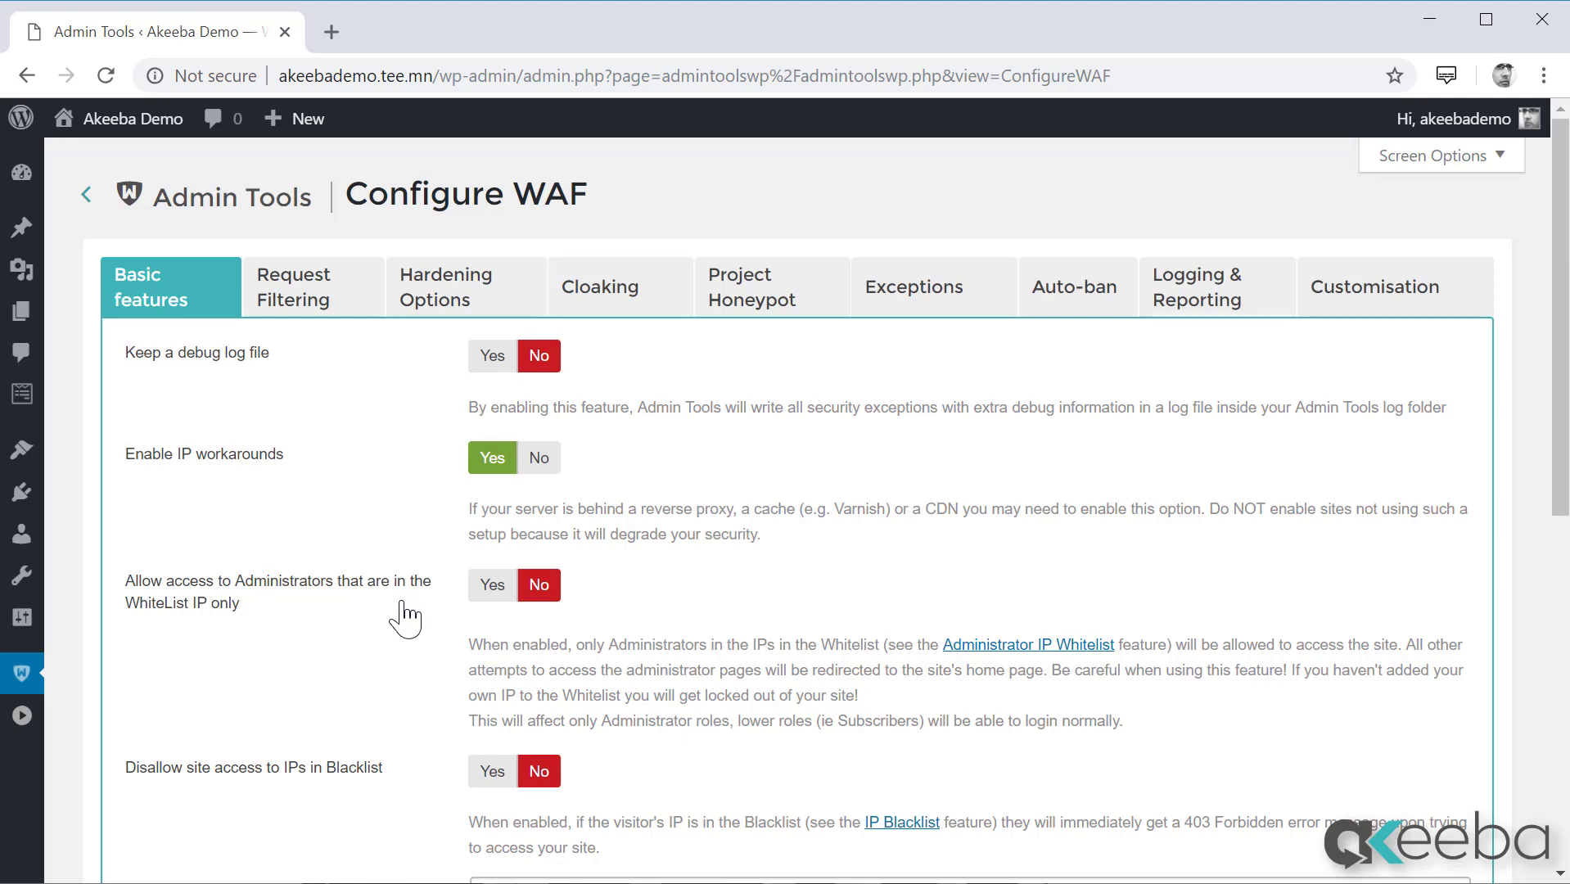
scroll(403, 618, down, 5)
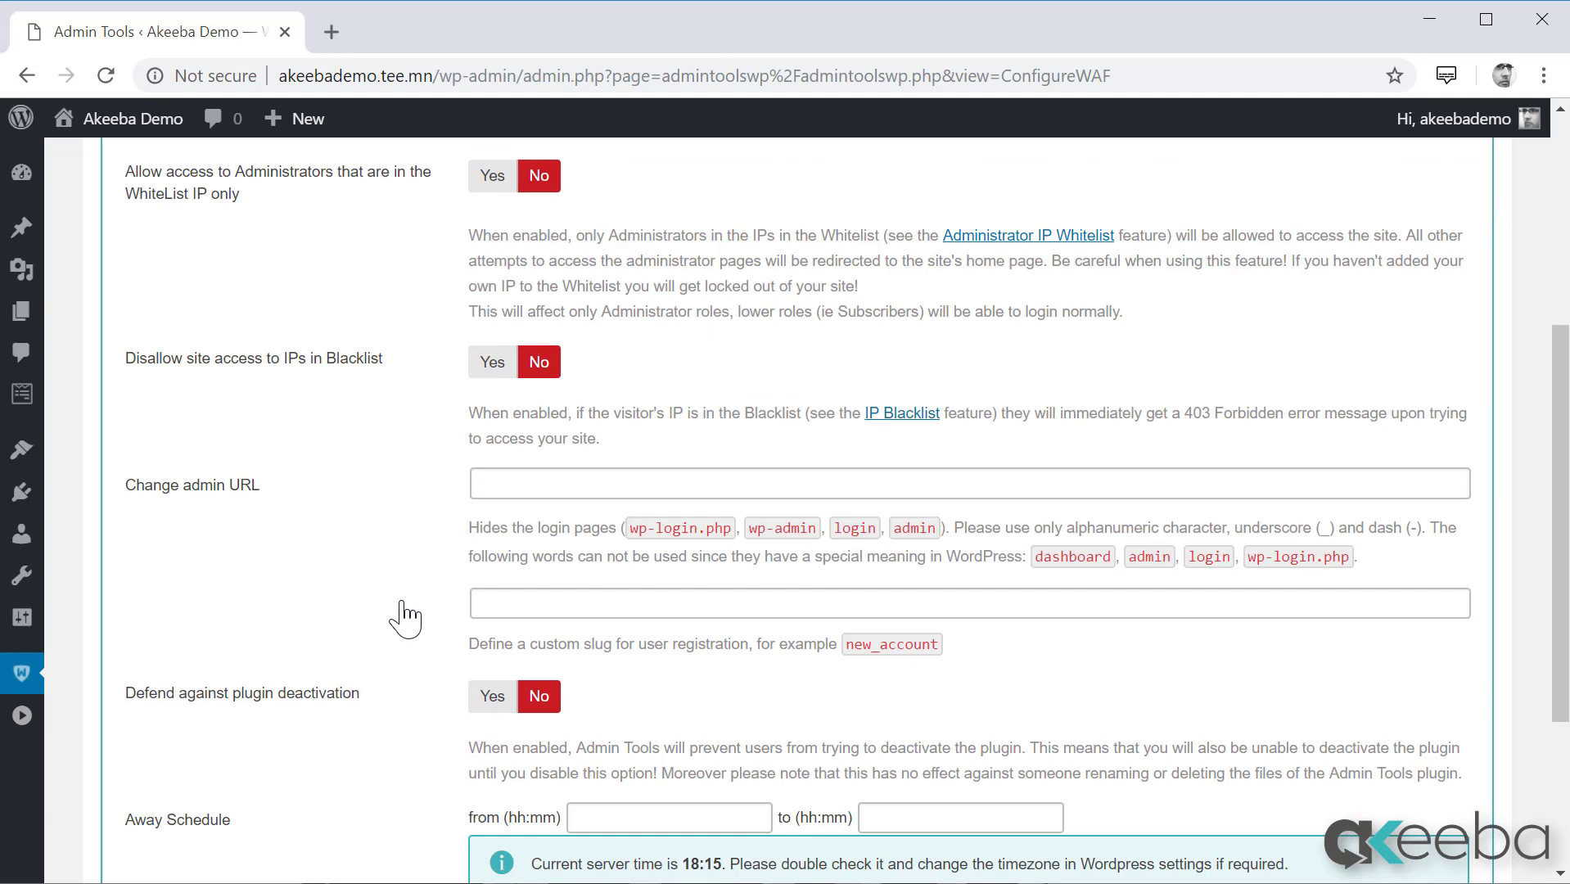
scroll(403, 618, up, 5)
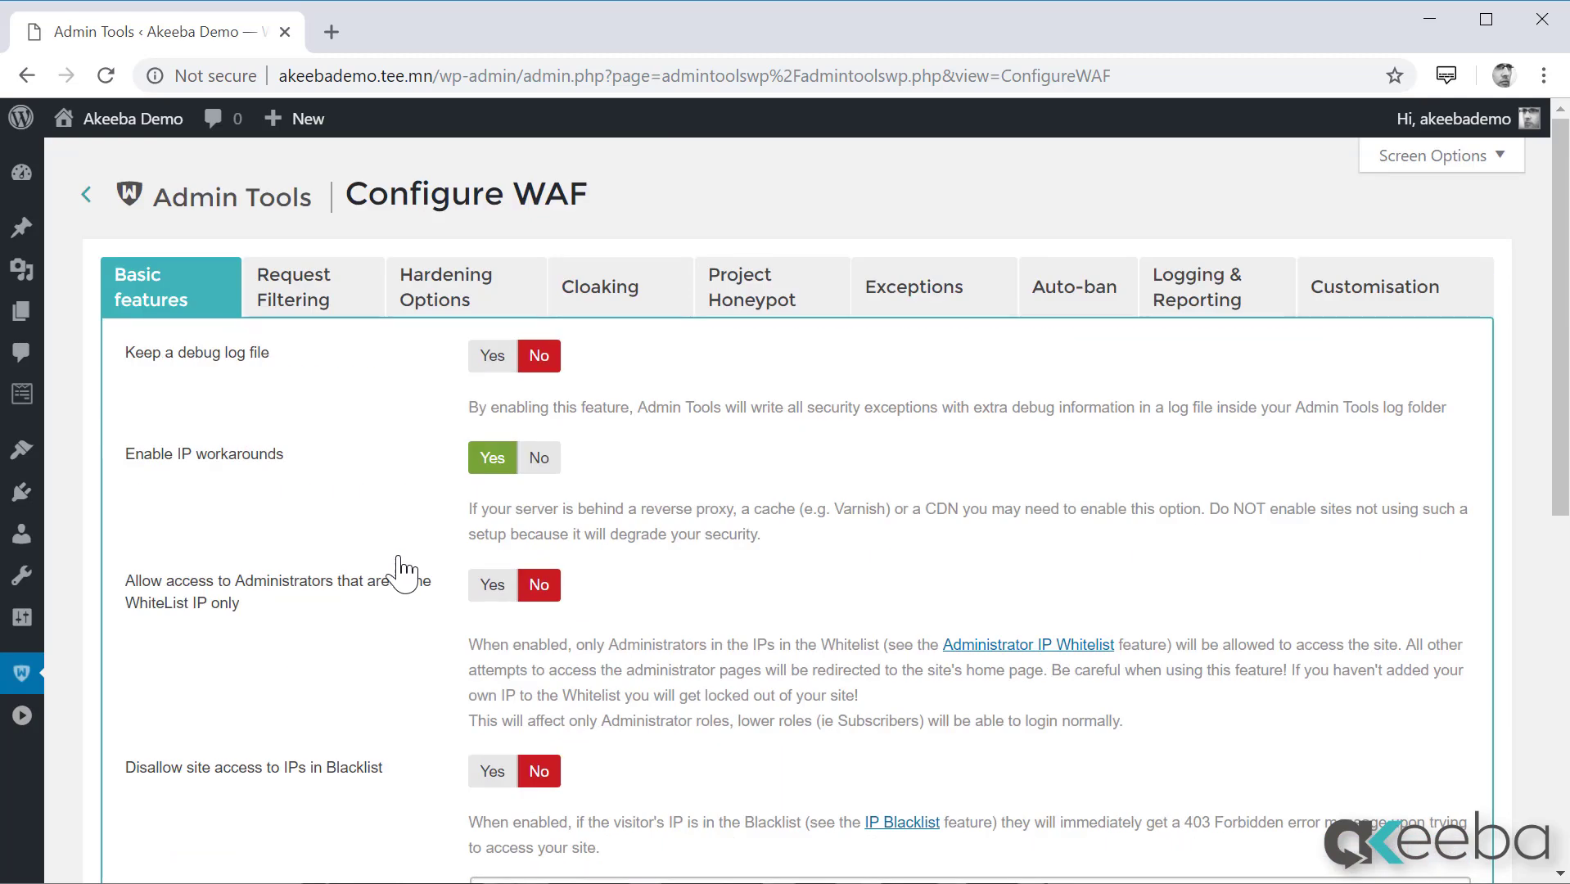
click(308, 315)
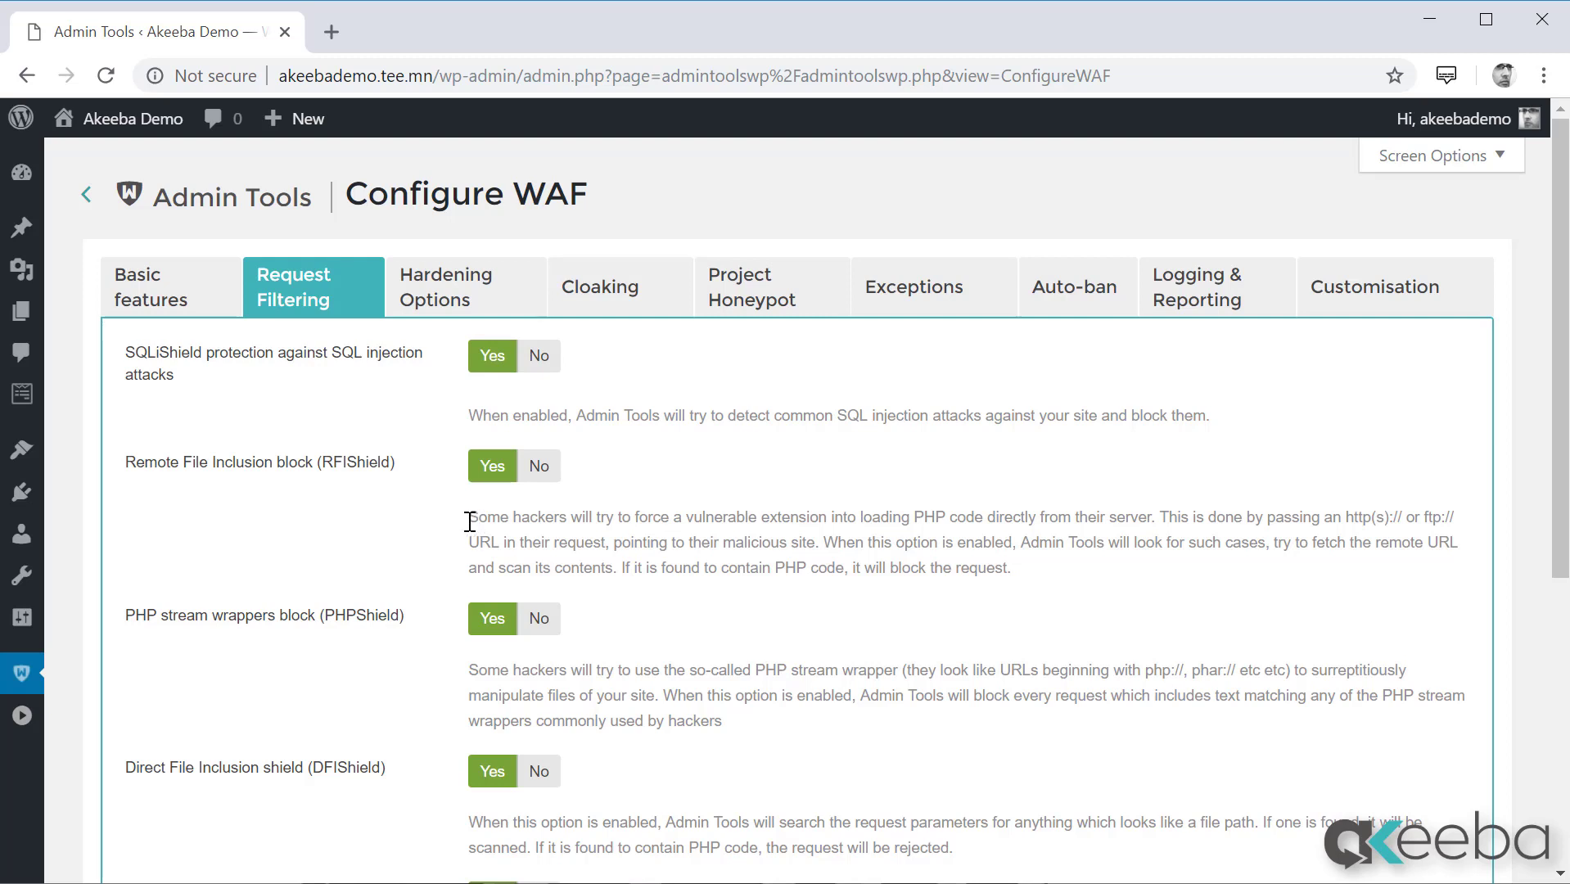
drag(487, 519, 1026, 582)
click(1061, 614)
In the hardening options, enable warnings about well-known passwords for the Administrator, Editor, Contributor and Subscriber groups.
click(474, 309)
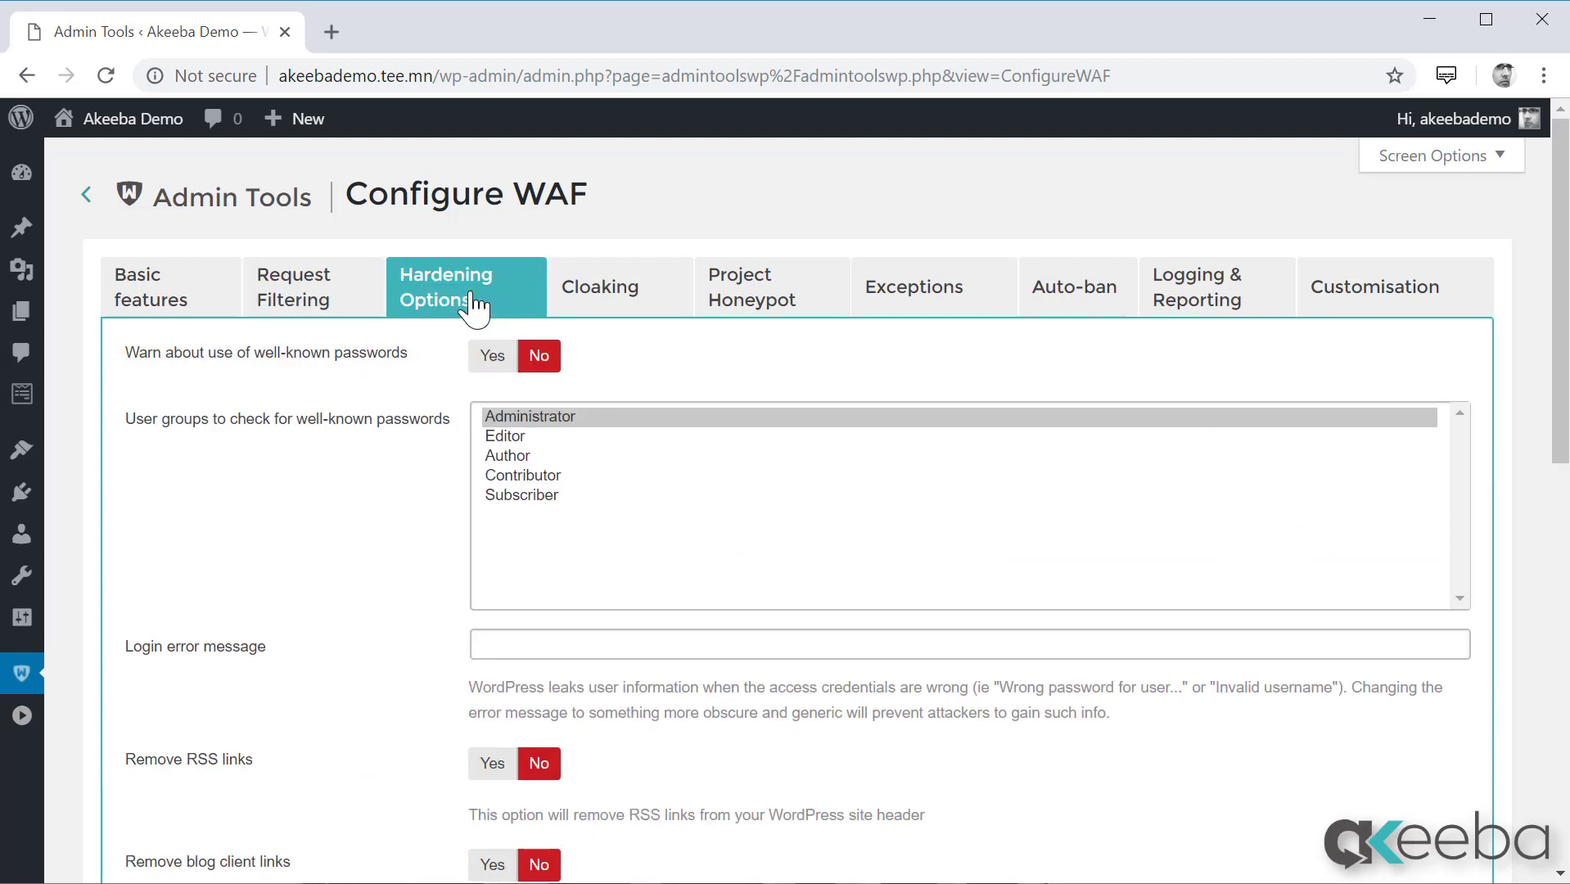
click(492, 357)
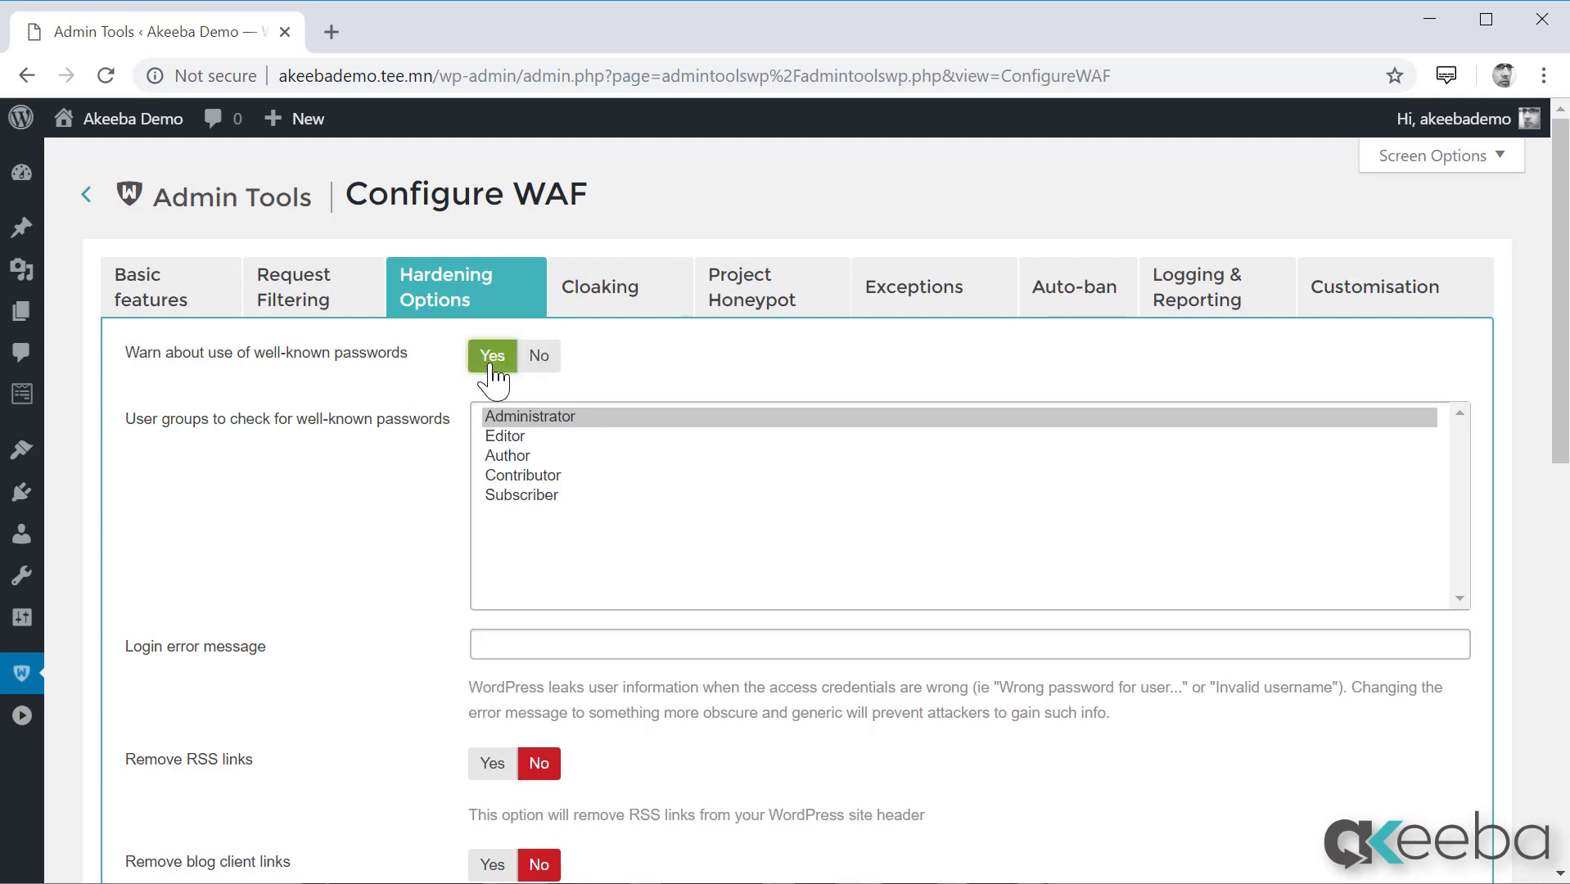
shift+click(524, 496)
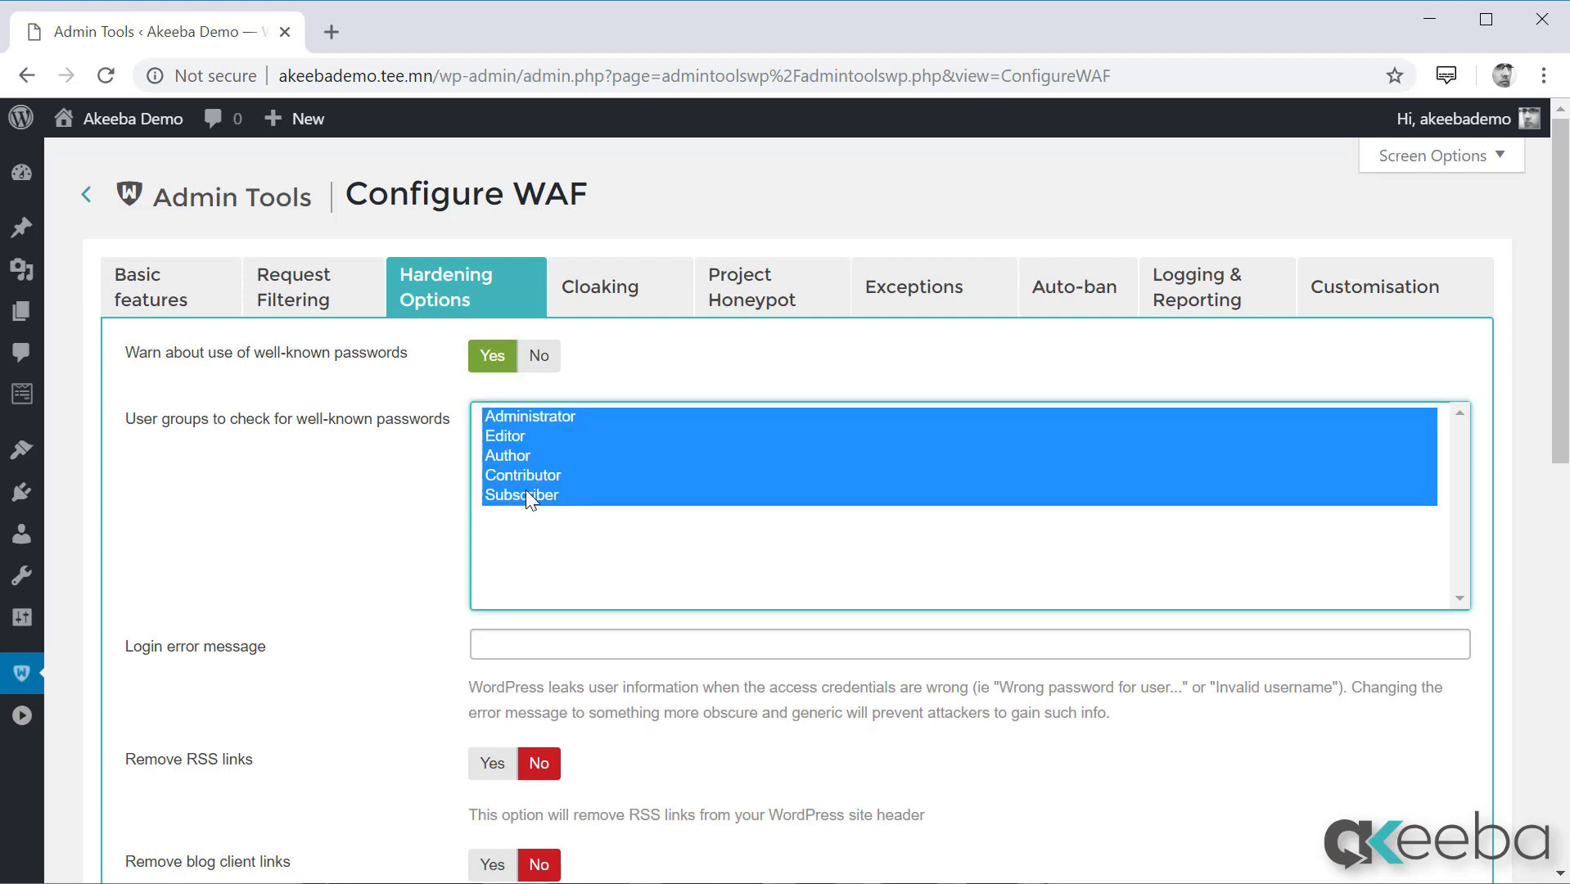
ctrl+click(529, 476)
ctrl+click(522, 455)
ctrl+click(538, 472)
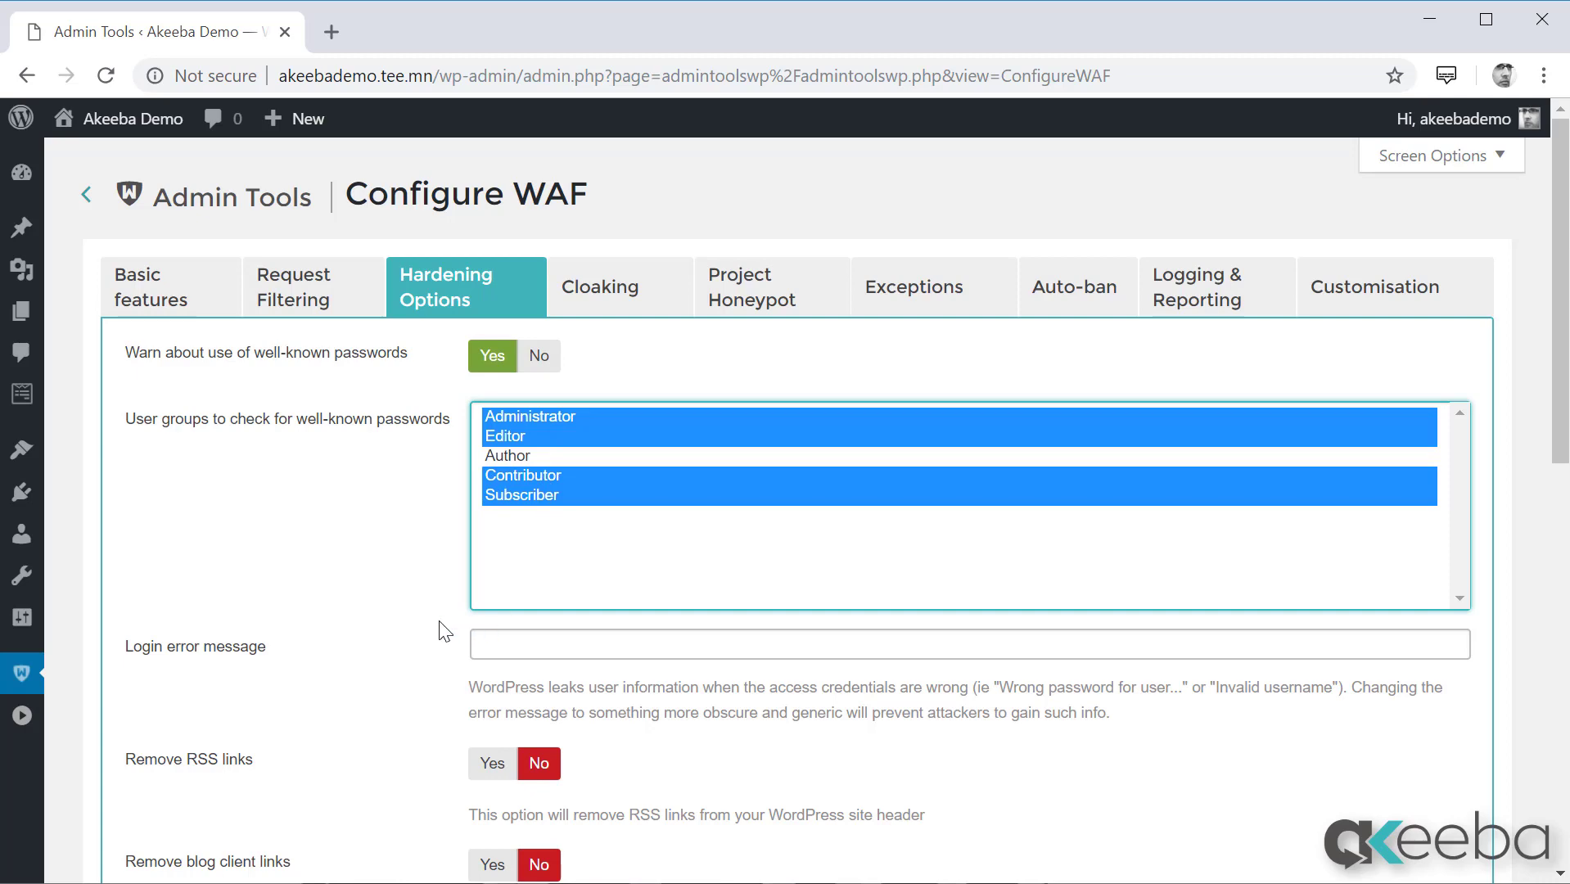
Set the session duration to 1 hour for regular logins and 6 hours for "Remember me" logins.
scroll(452, 642, down, 5)
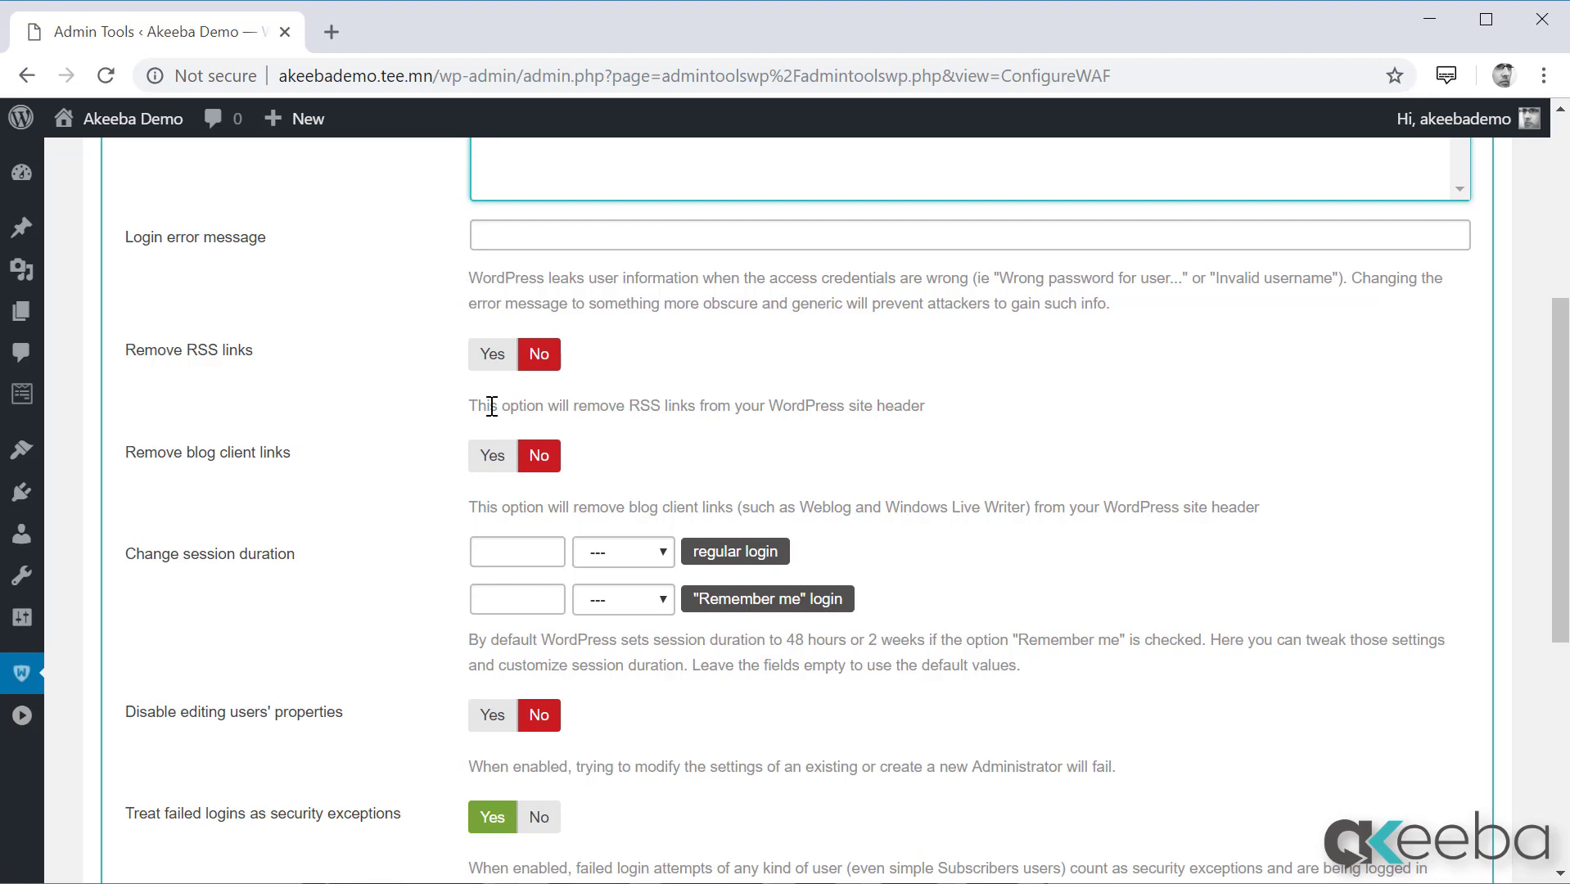
click(516, 549)
text(1)
click(627, 551)
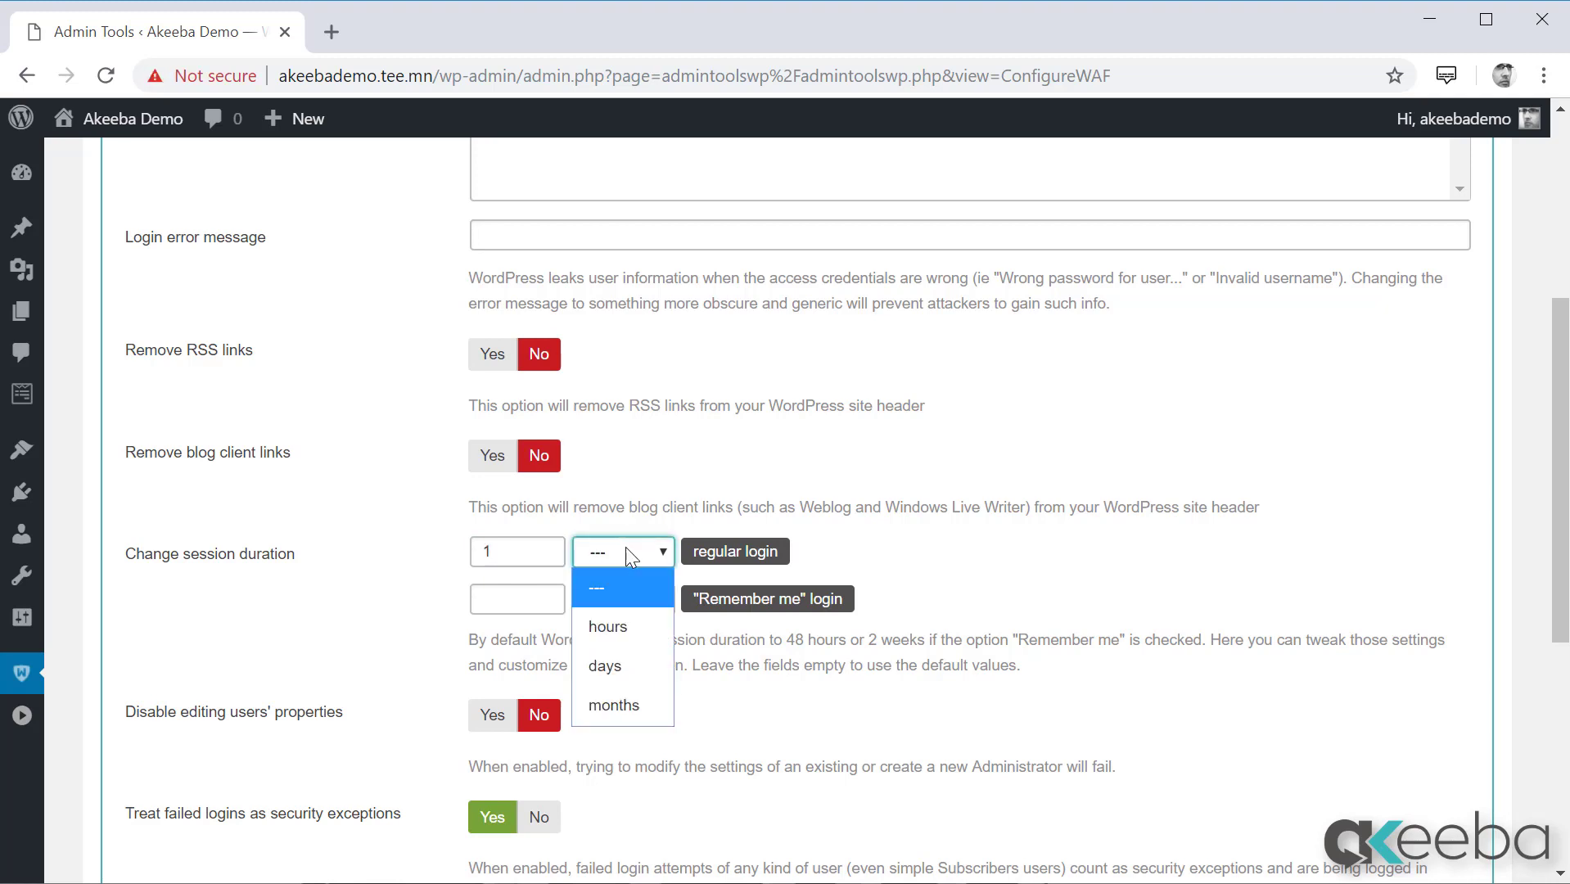
click(642, 629)
click(549, 604)
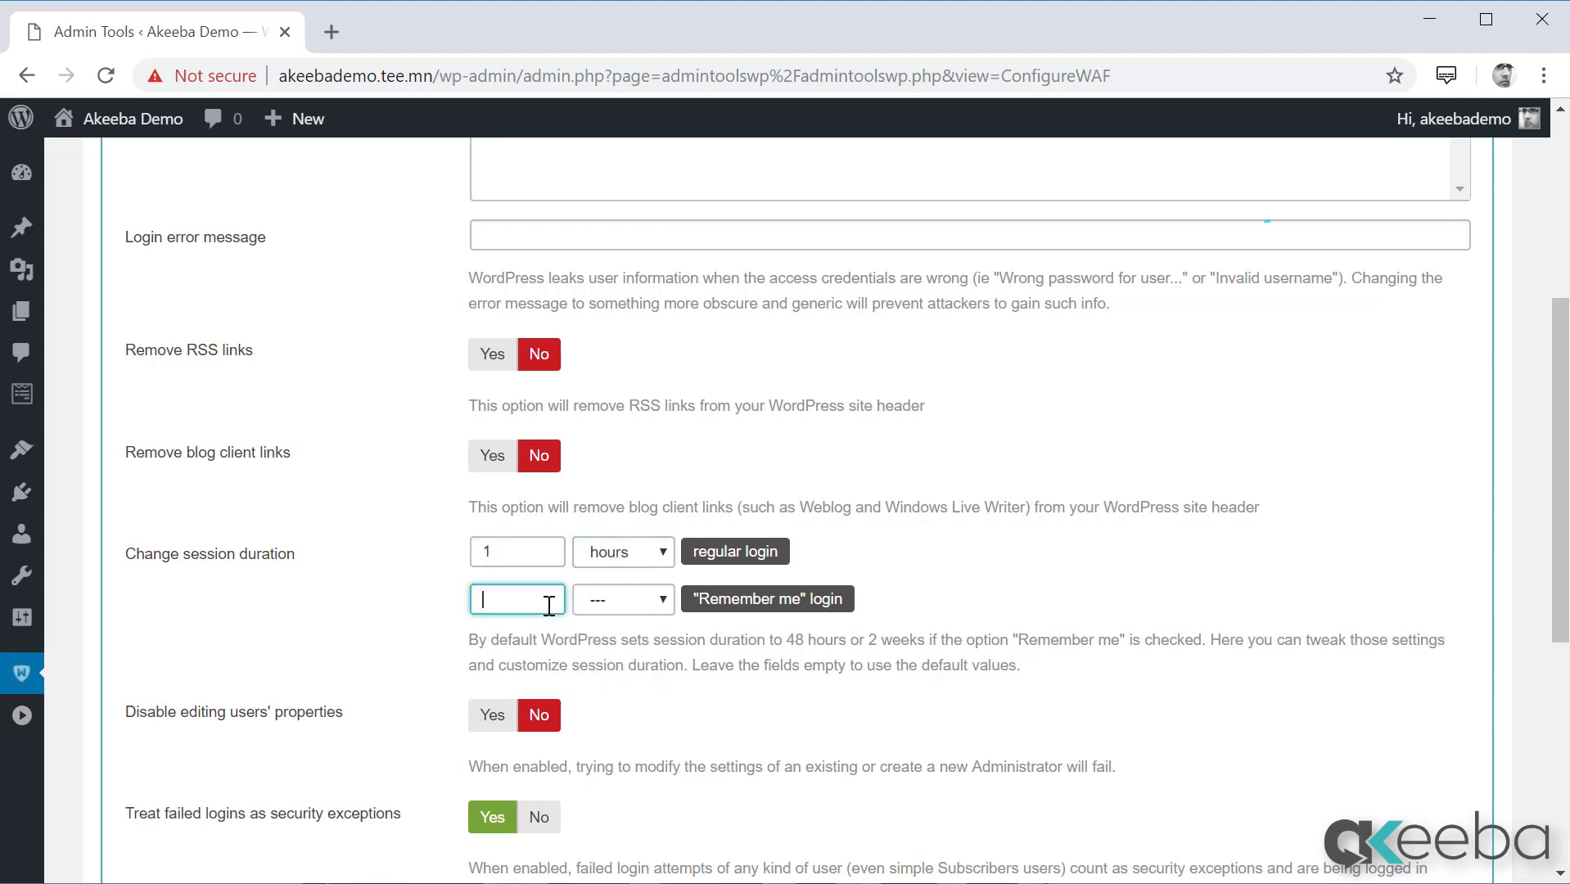
text(6)
click(599, 604)
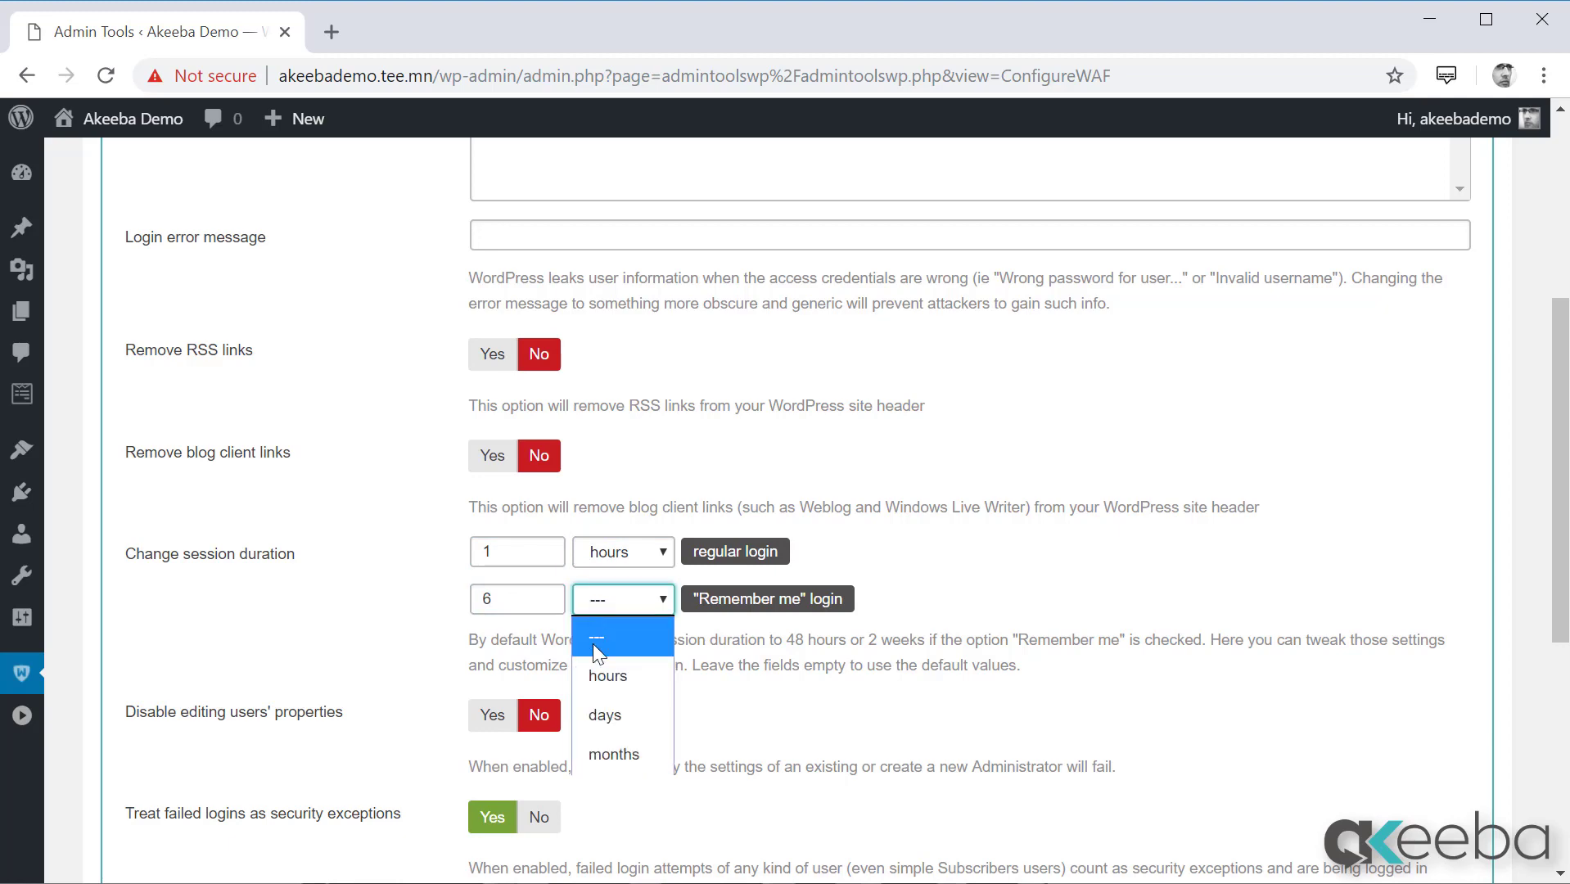
click(596, 667)
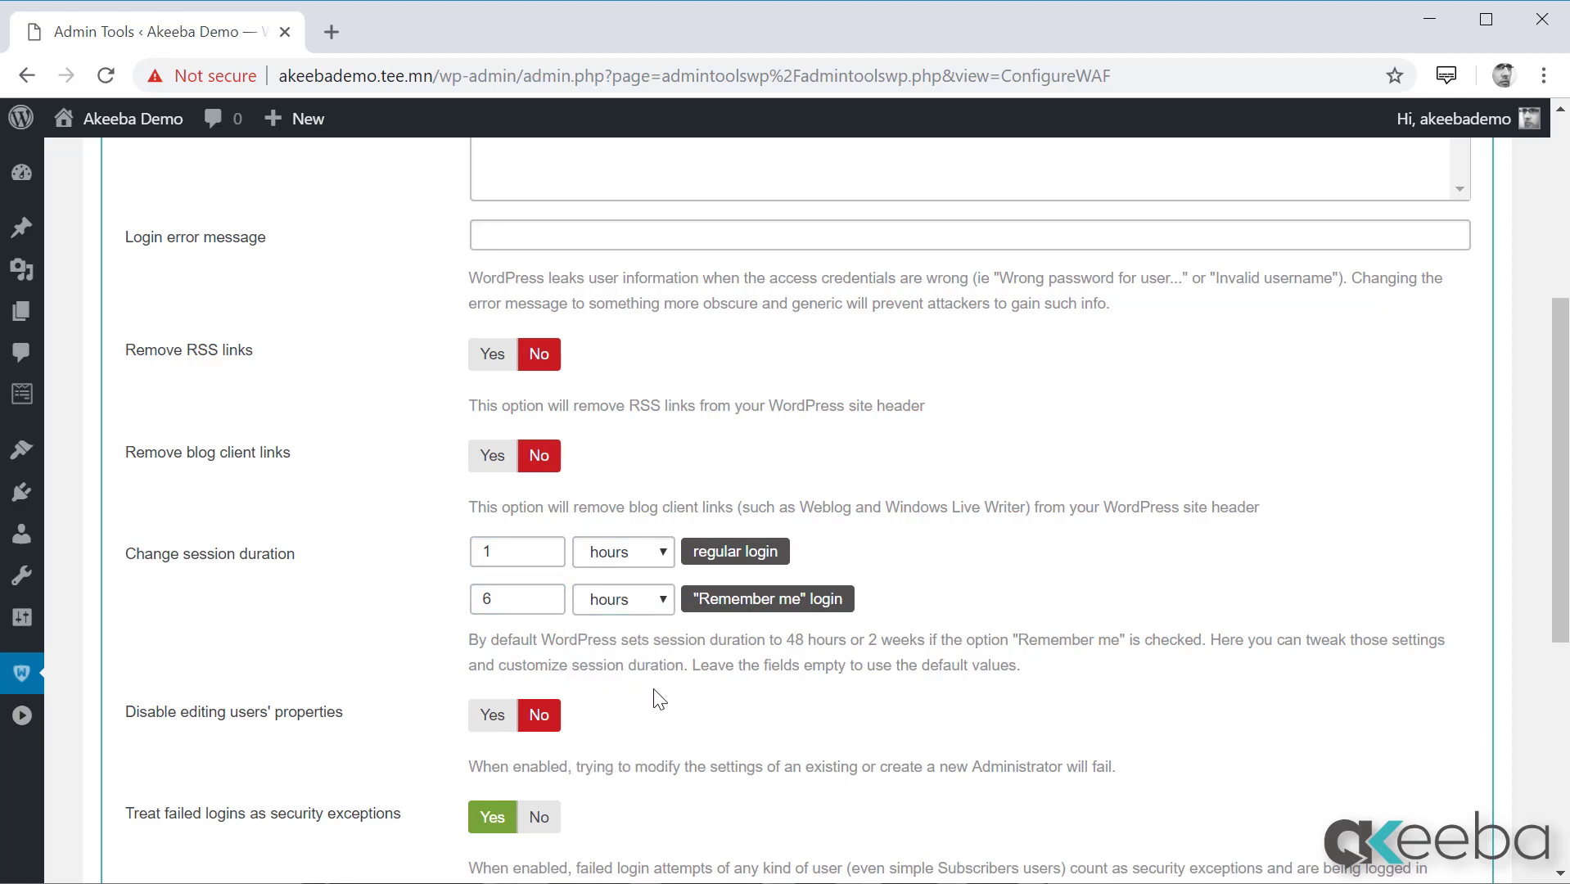
Add mailinator.com to the blocked email domains in the hardening options.
scroll(659, 700, down, 5)
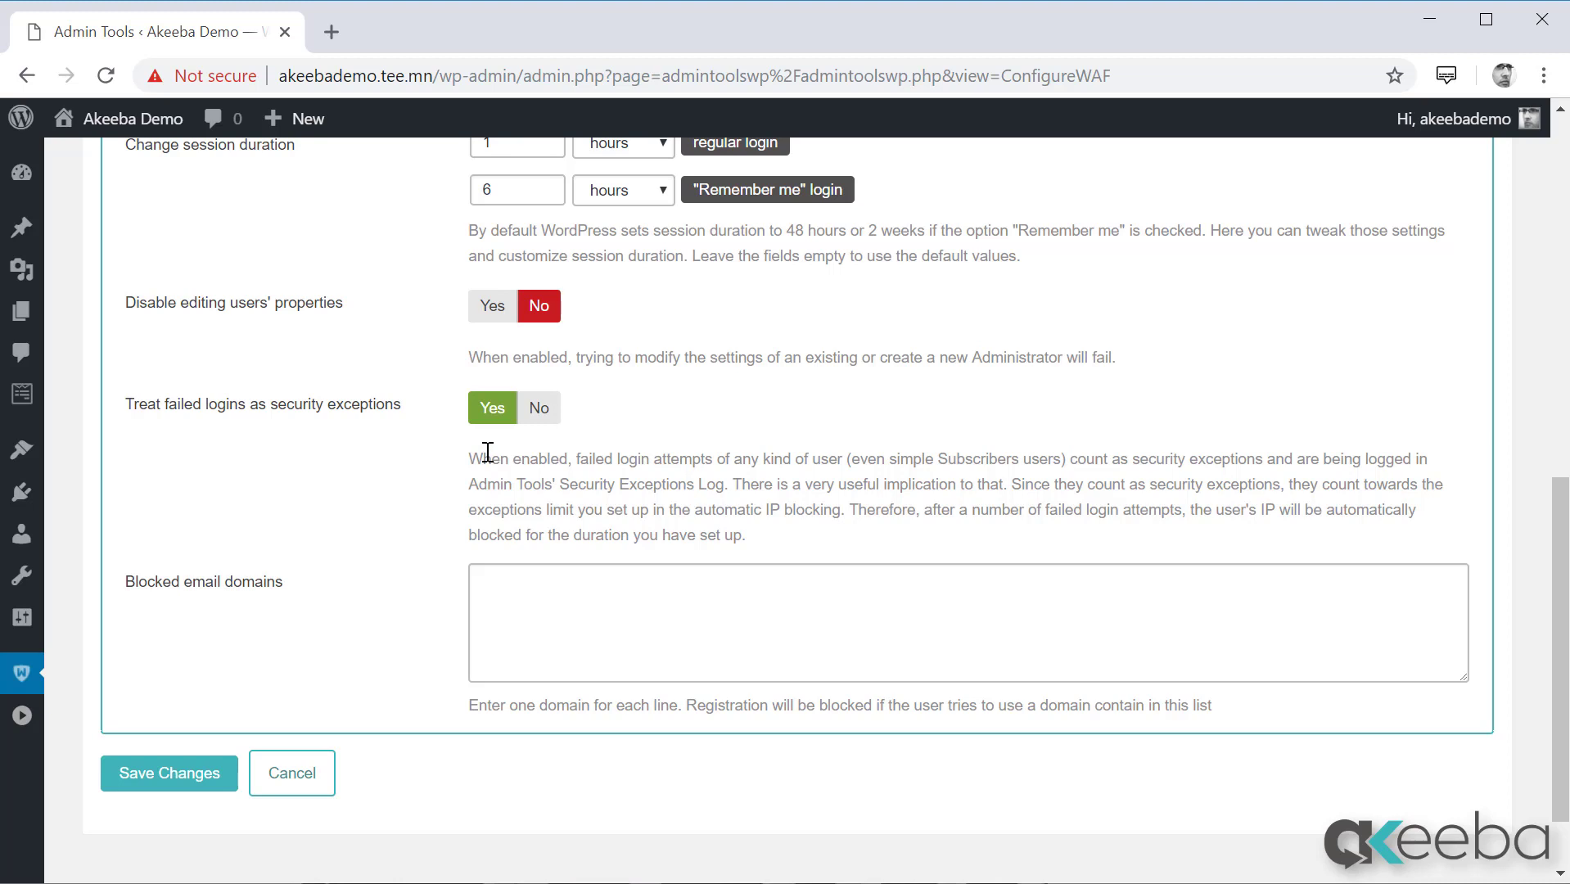
click(528, 593)
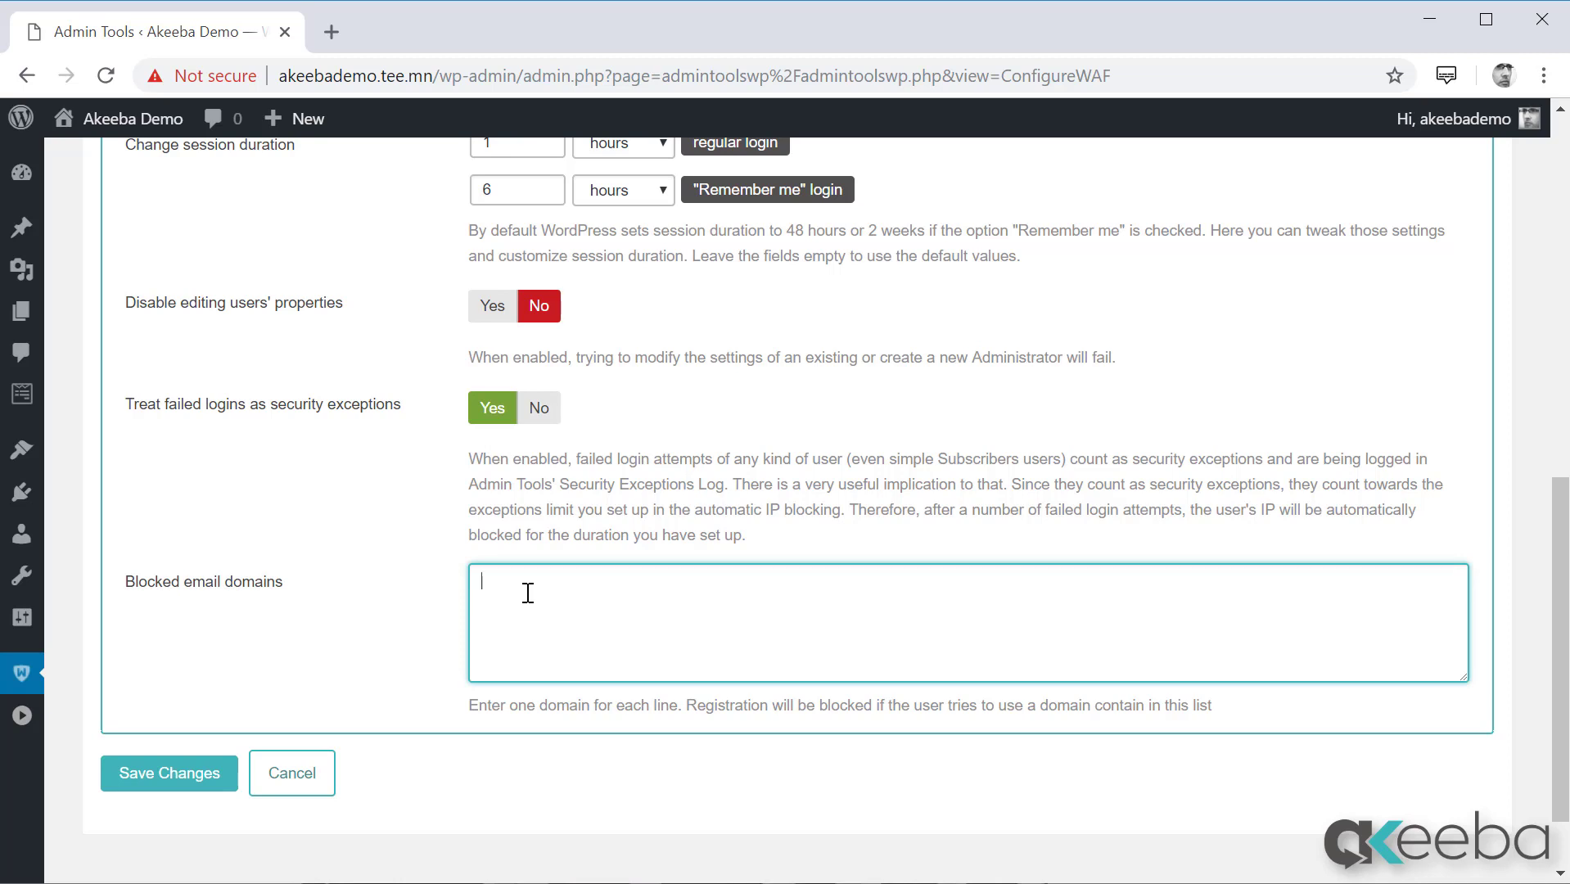
text(mailinator.com)
In the cloaking settings, enable customising the generator meta tag and set the generator tag to Joomla.
scroll(534, 589, up, 10)
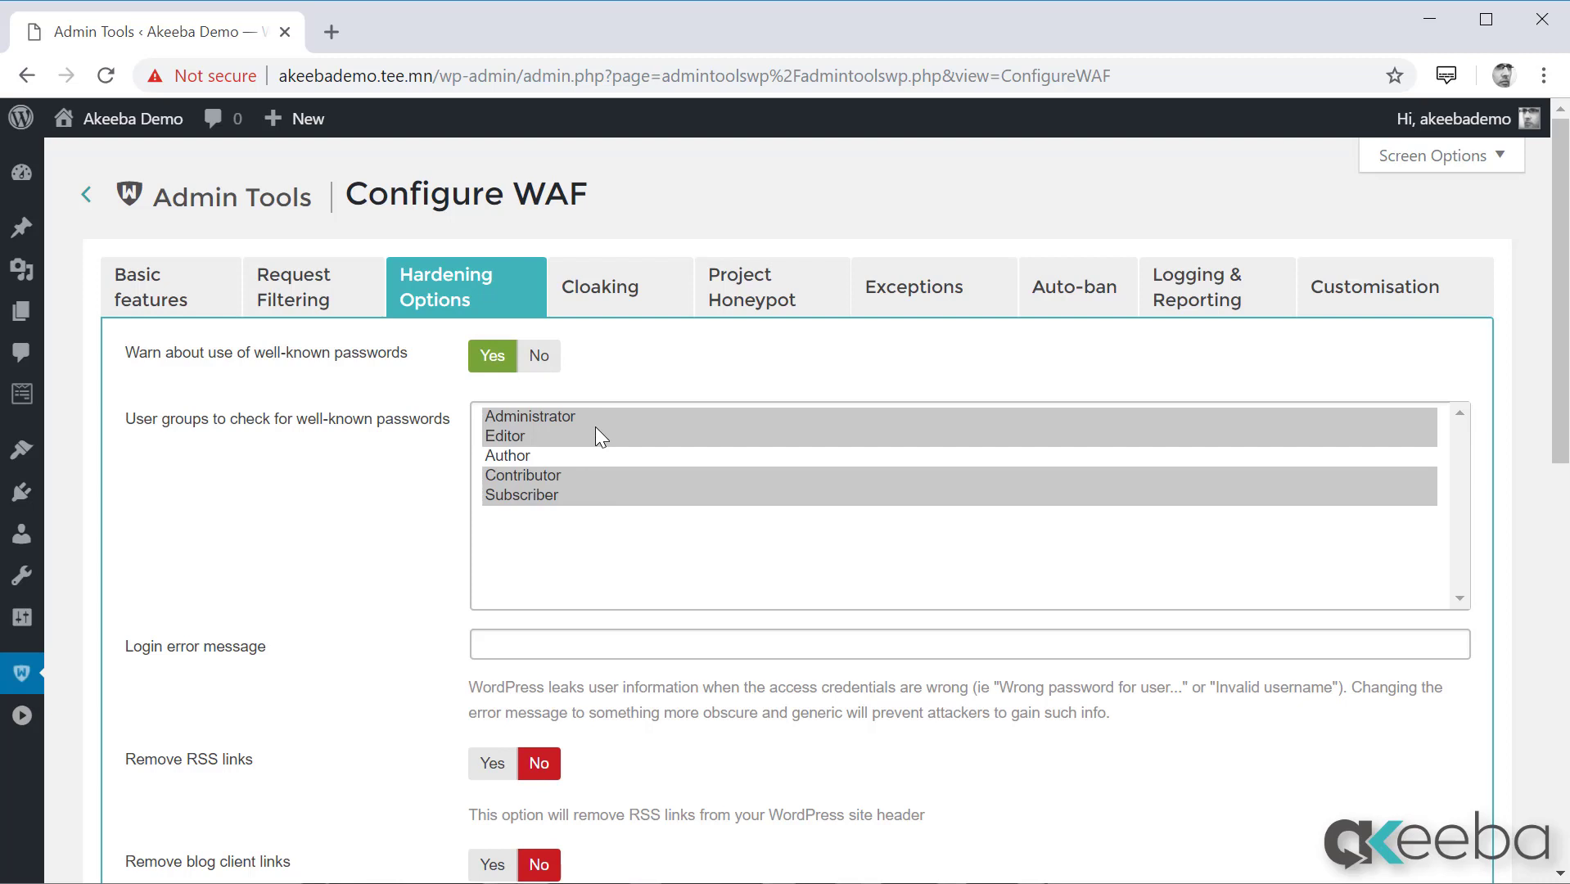
click(602, 303)
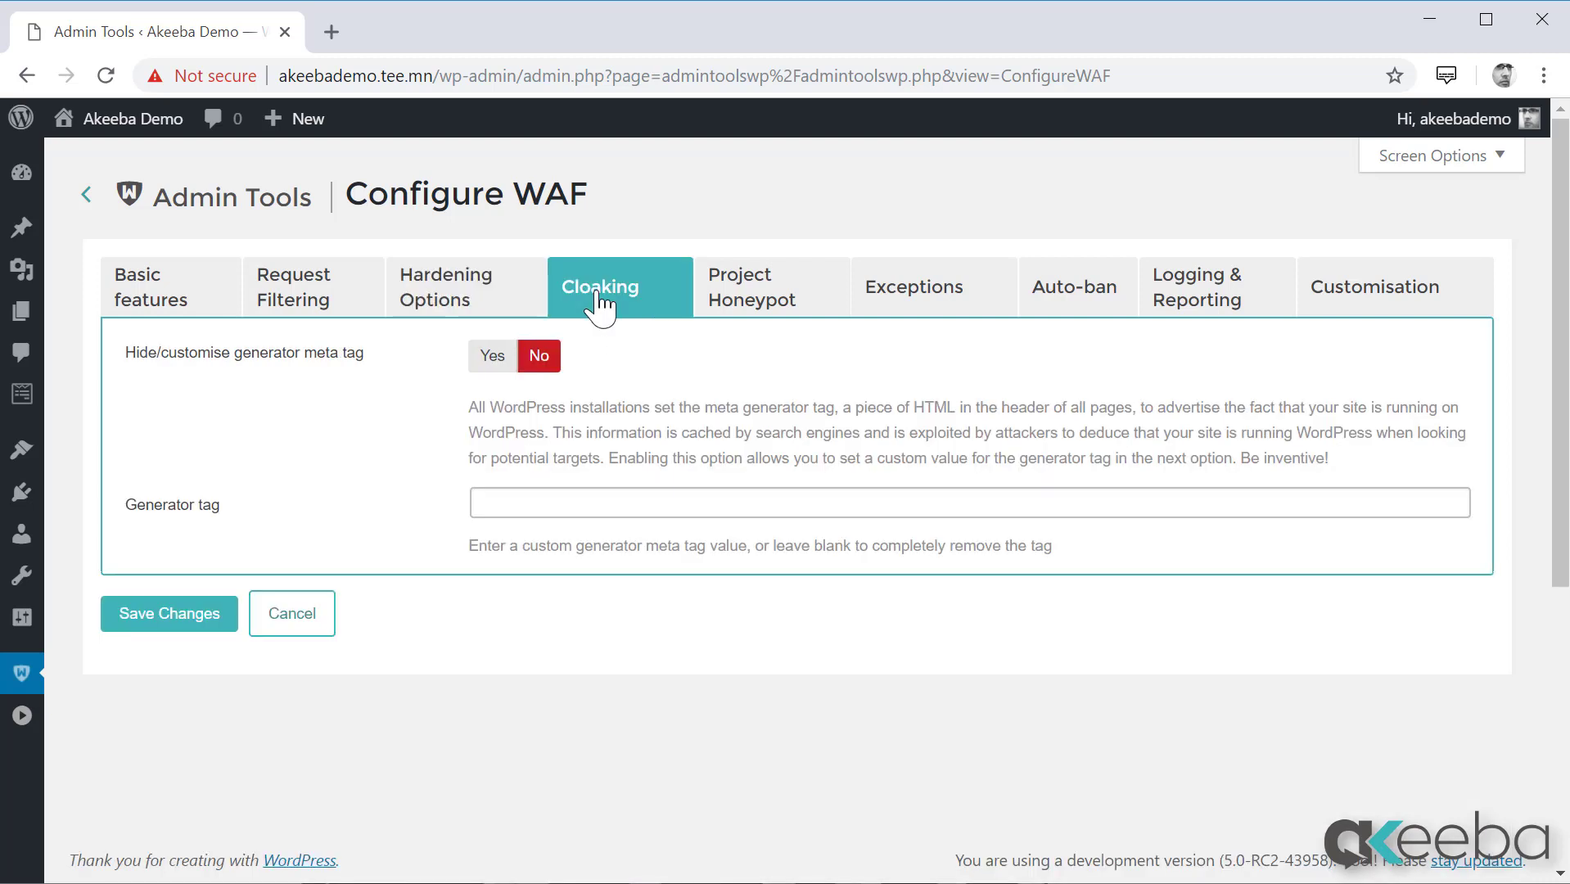
click(485, 361)
click(533, 501)
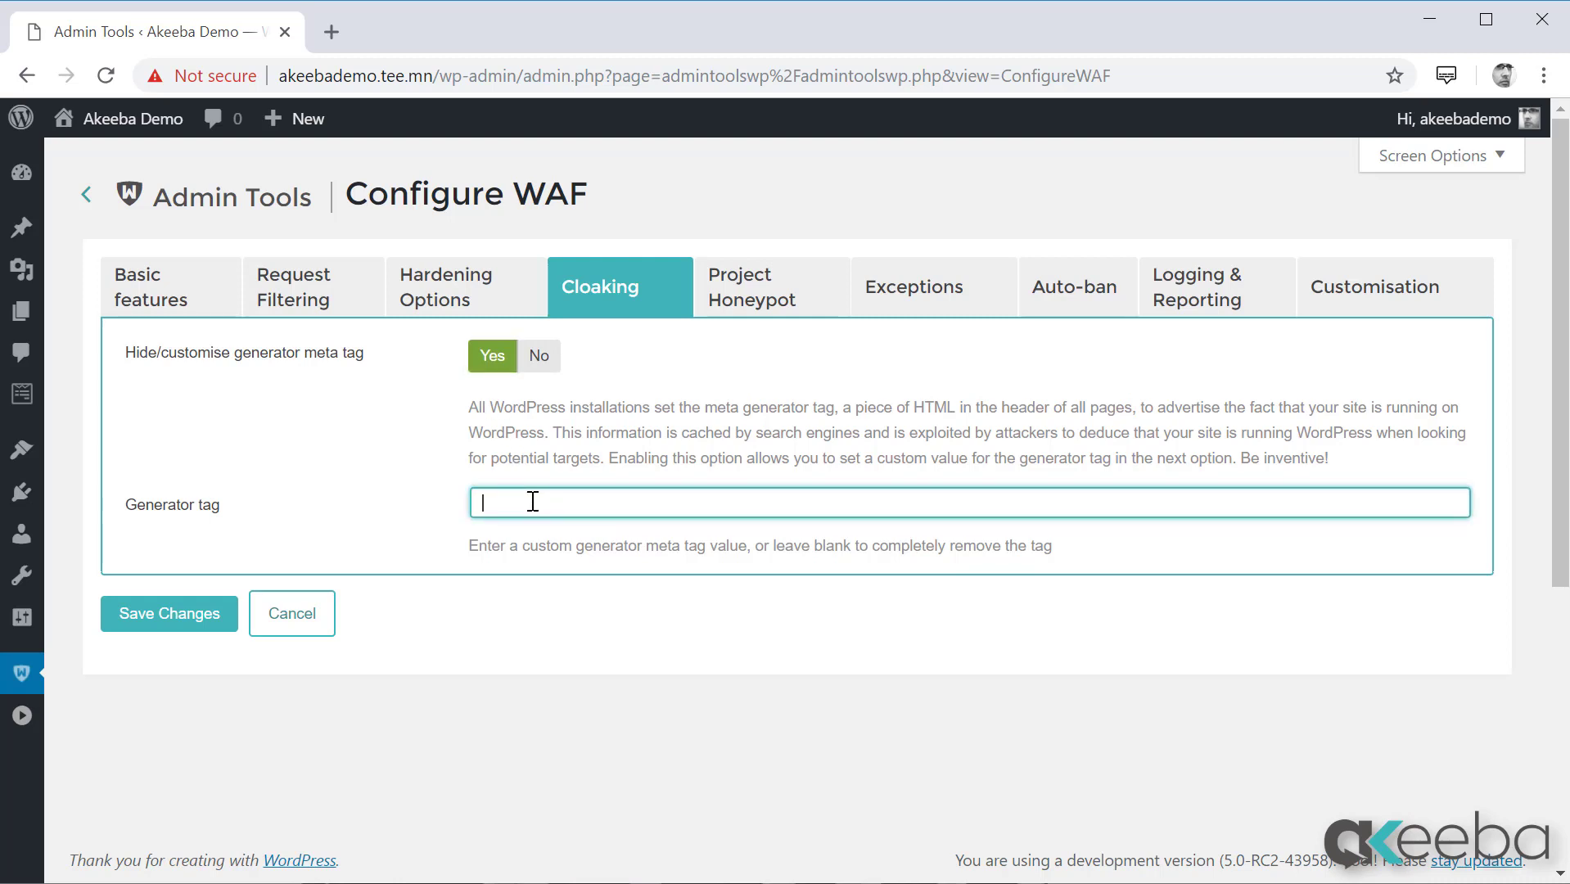
text(Joomla)
Review the Project Honeypot integration settings and the firewall exceptions for never-blocked IPs and whitelisted domains.
click(785, 306)
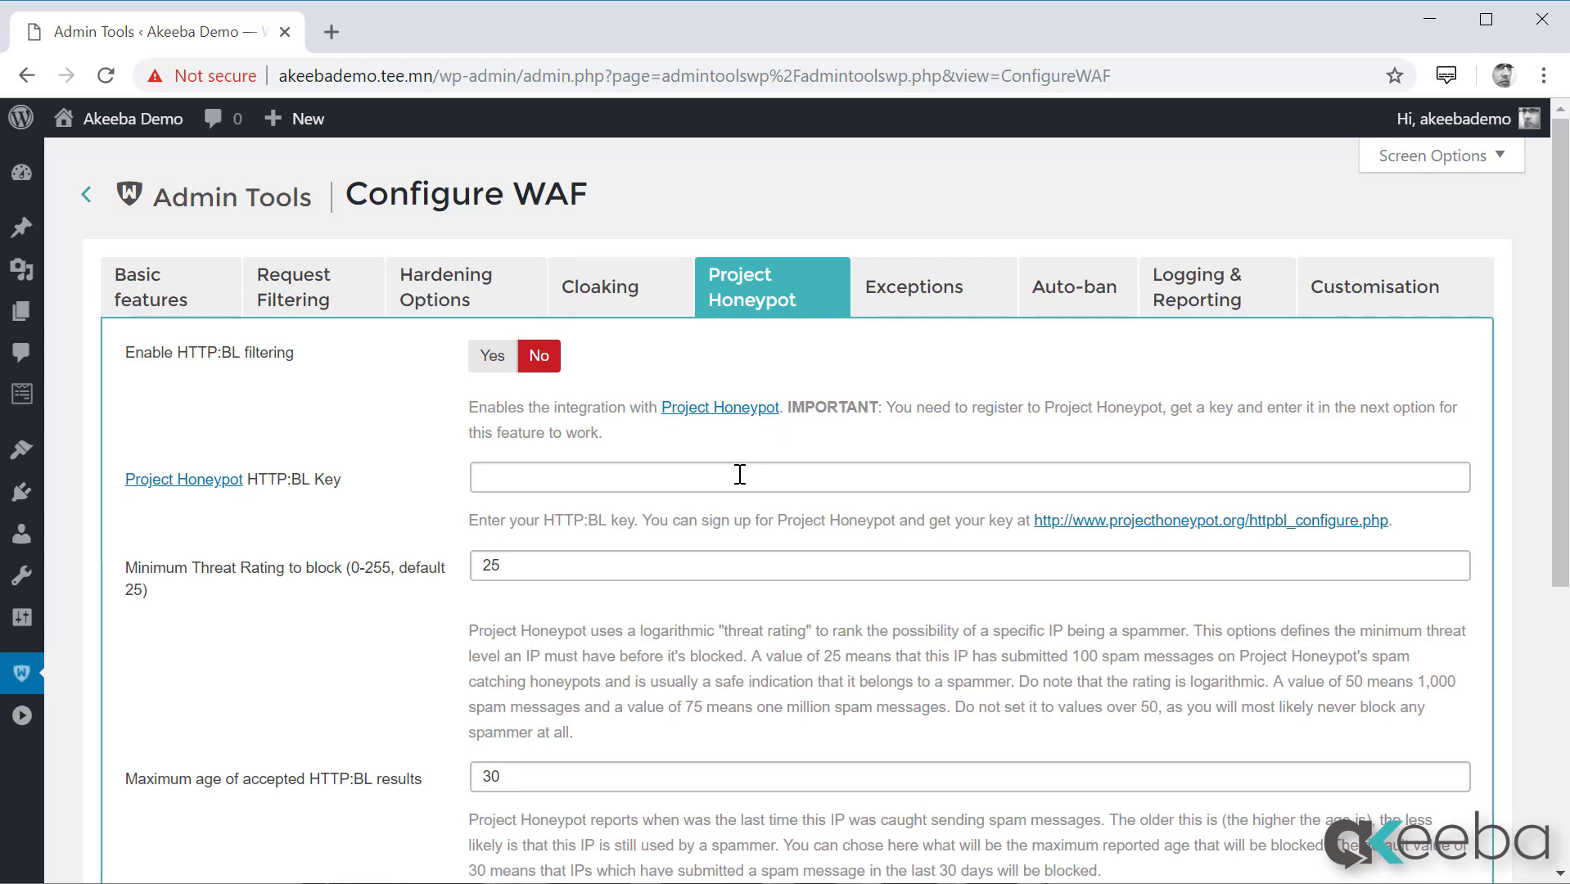
click(733, 415)
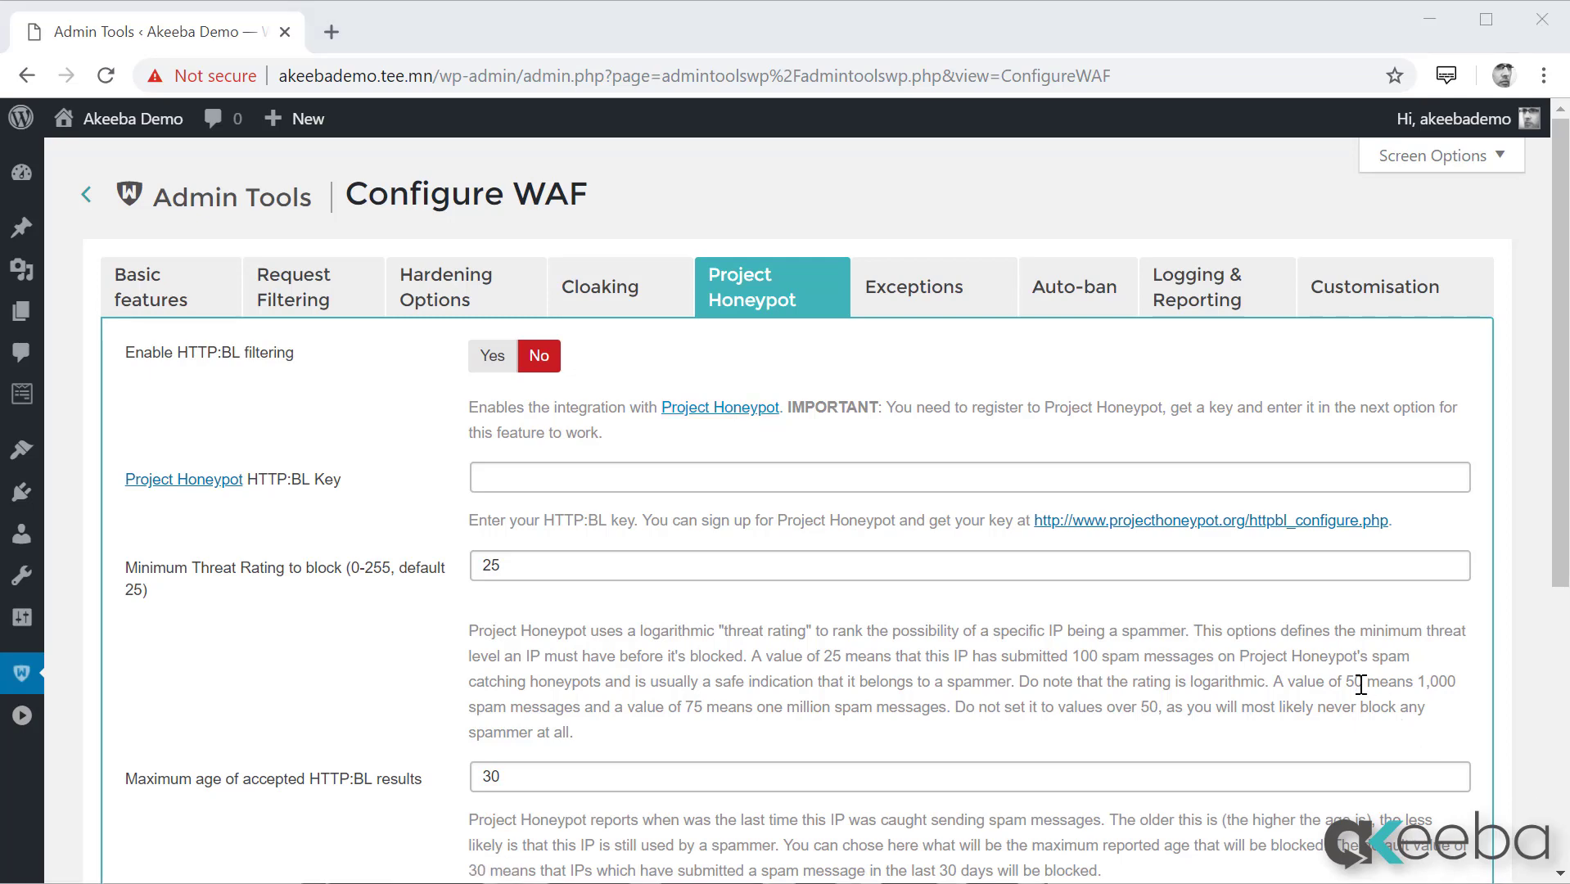
click(922, 305)
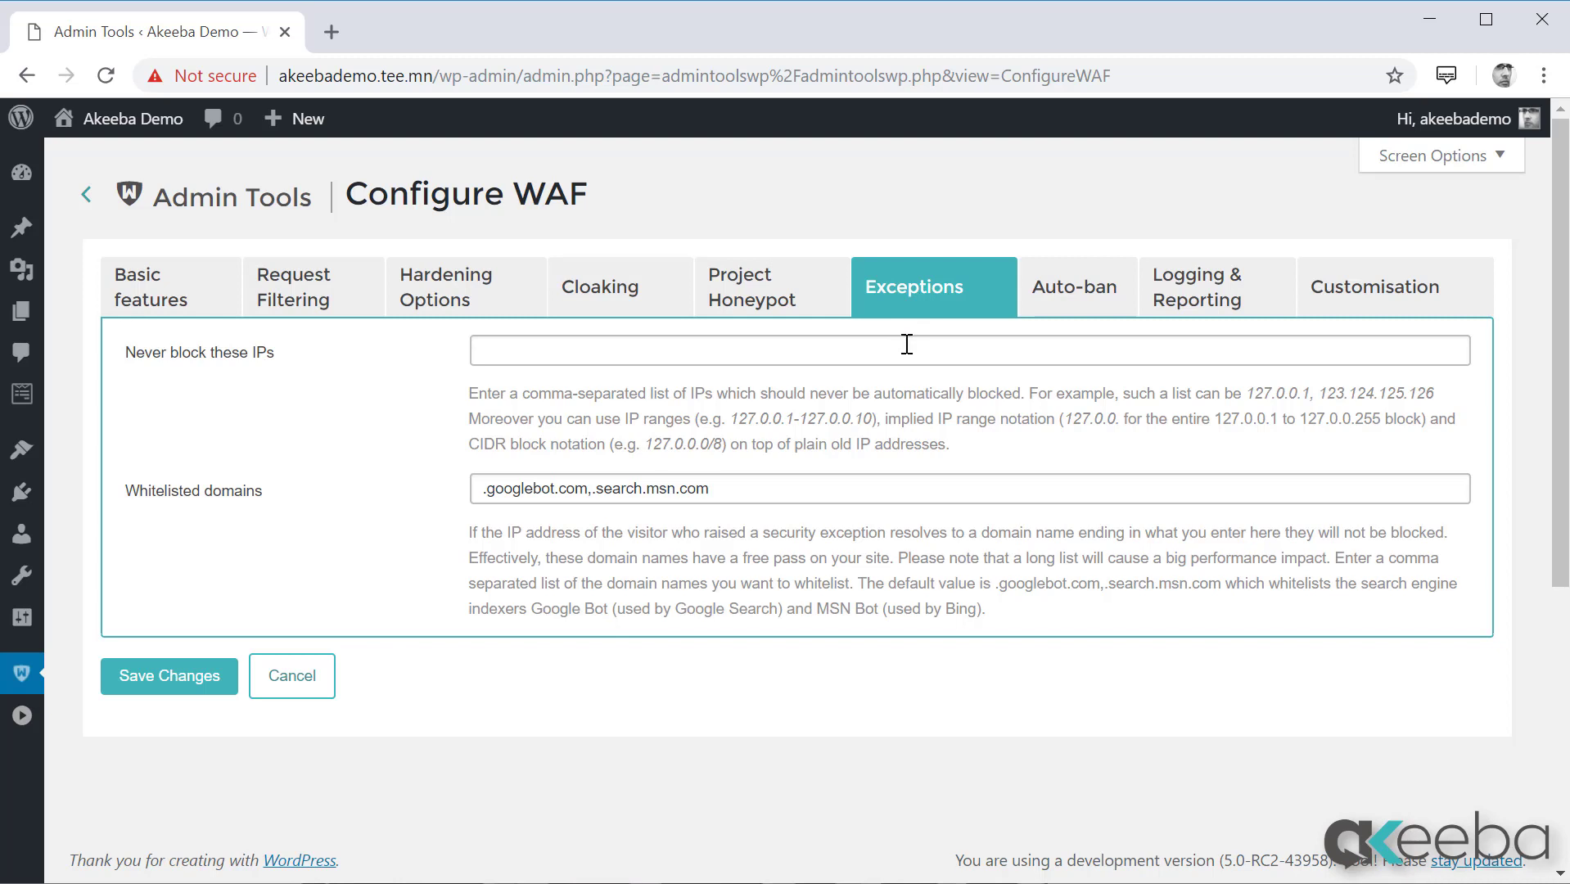
In the auto-ban settings, enable IP blocking of repeat offenders and fill in the notification email for automatic bans.
click(1067, 318)
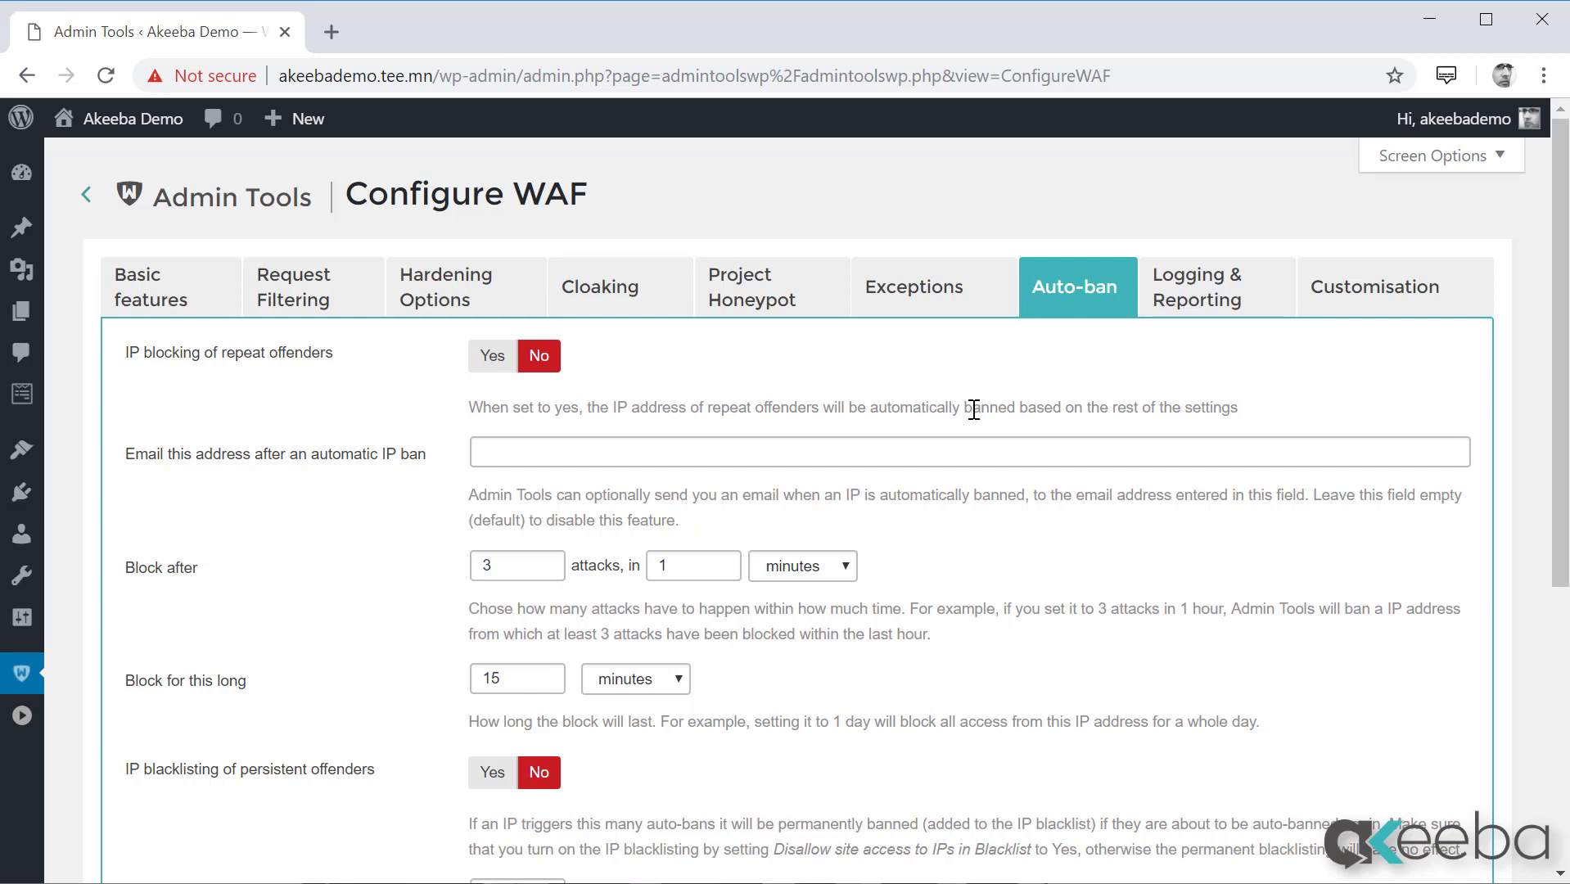
click(493, 360)
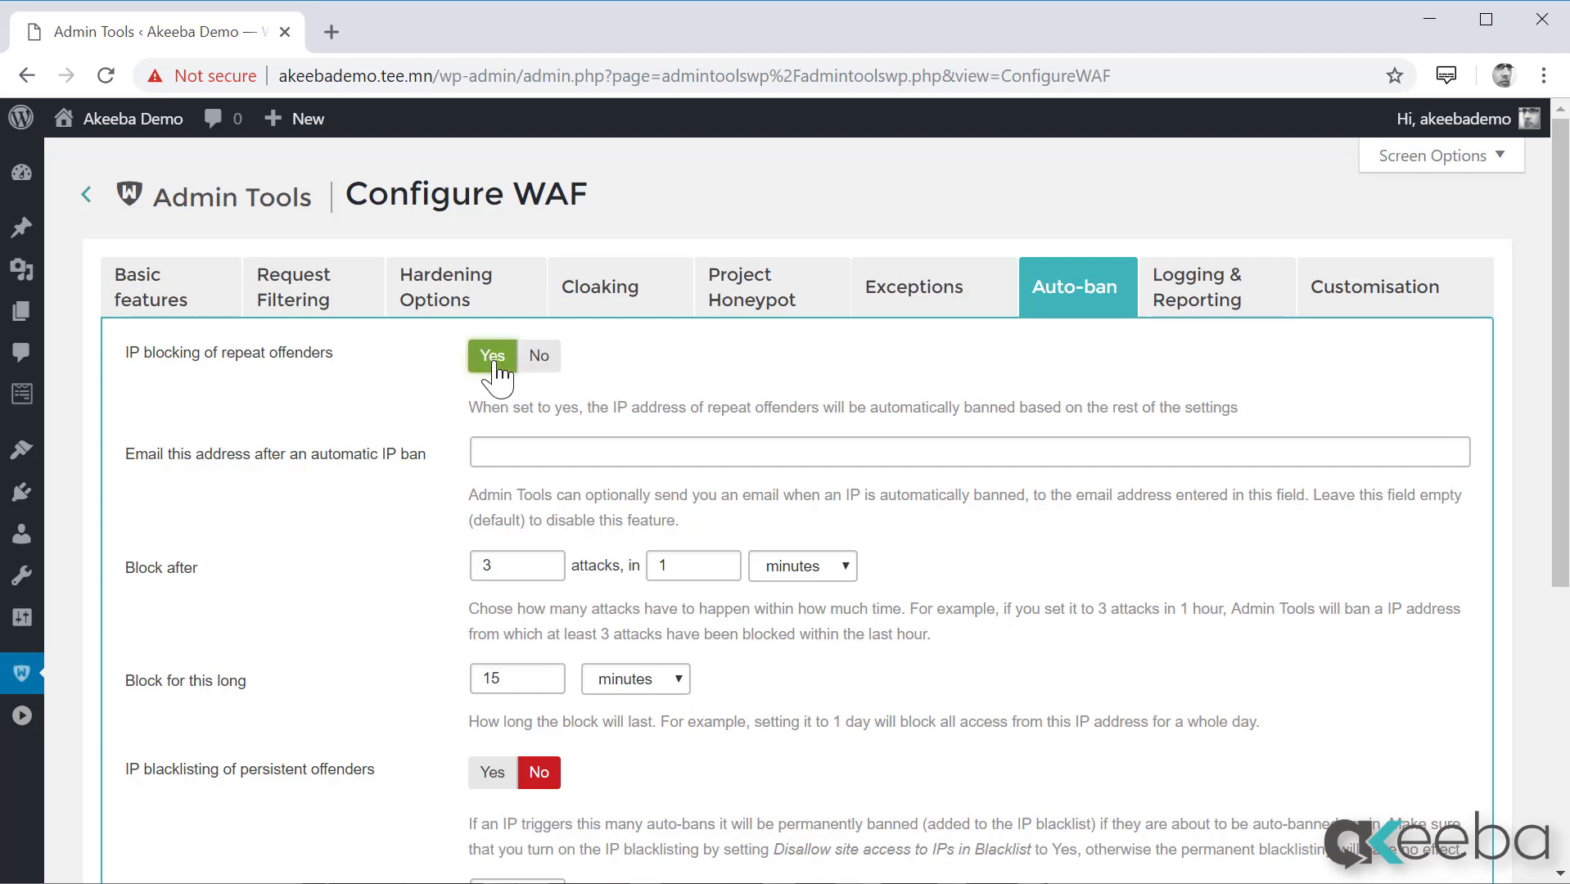
click(543, 456)
click(541, 490)
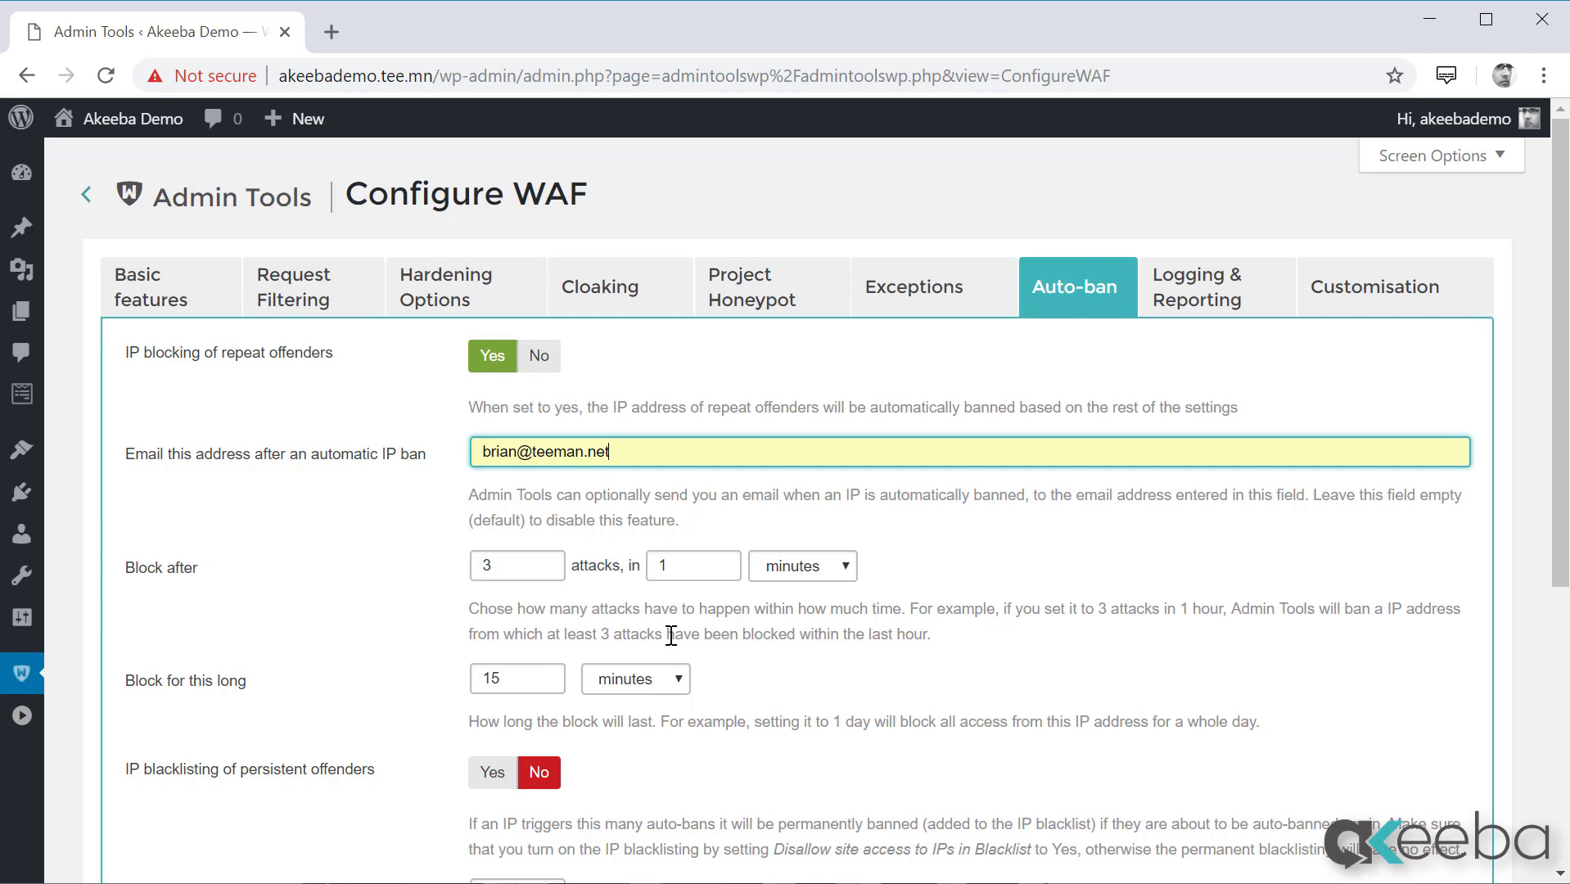
Set the auto-ban attack period to 1 hour and the block duration to 1 day.
click(846, 578)
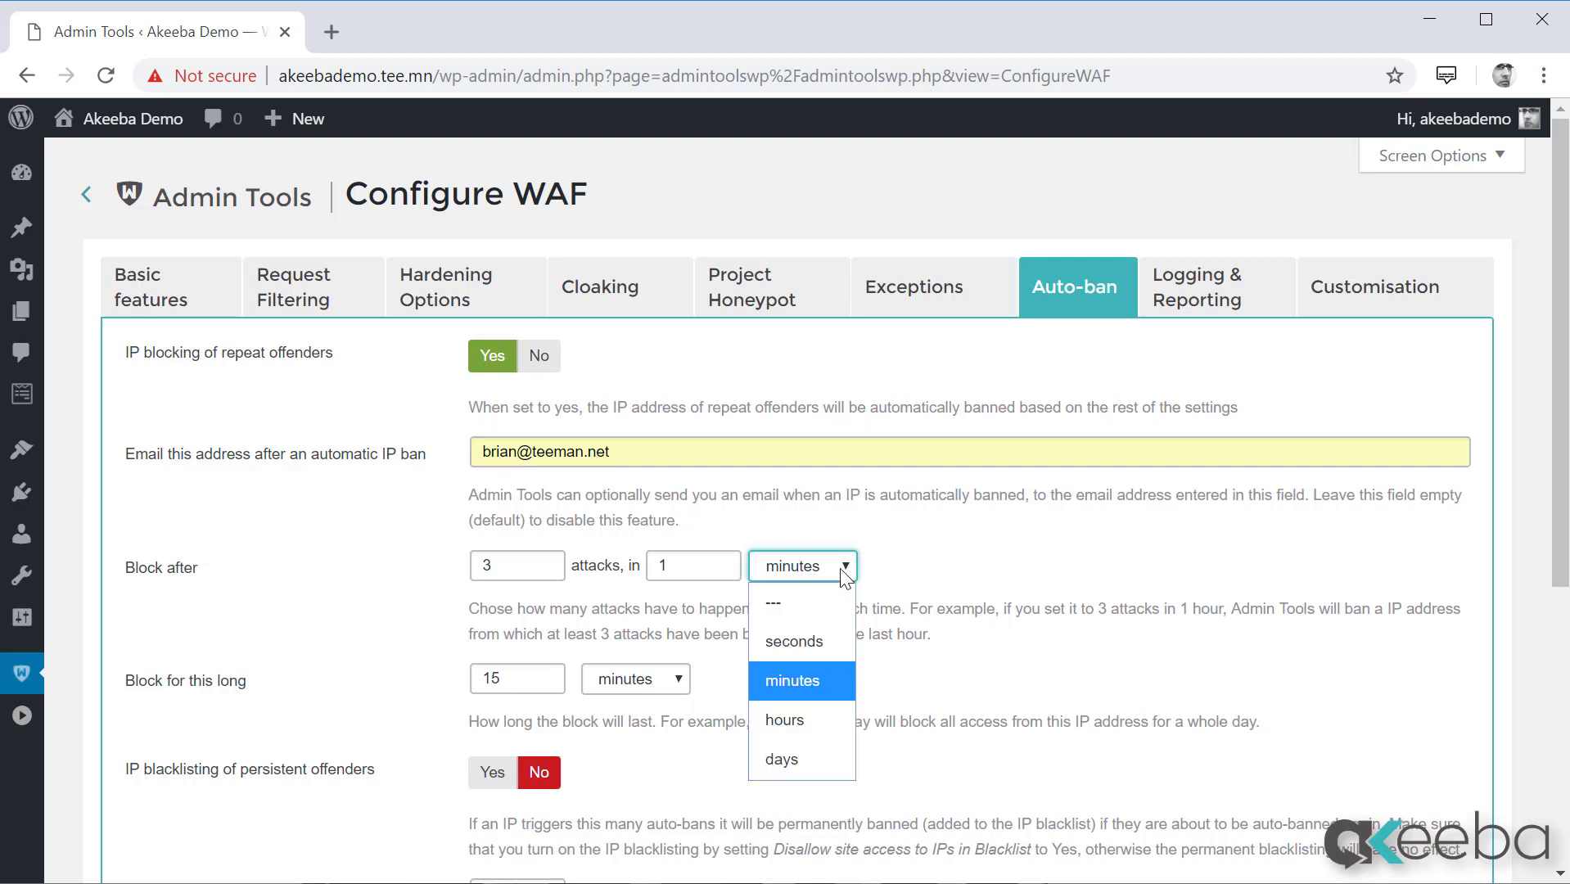
click(795, 720)
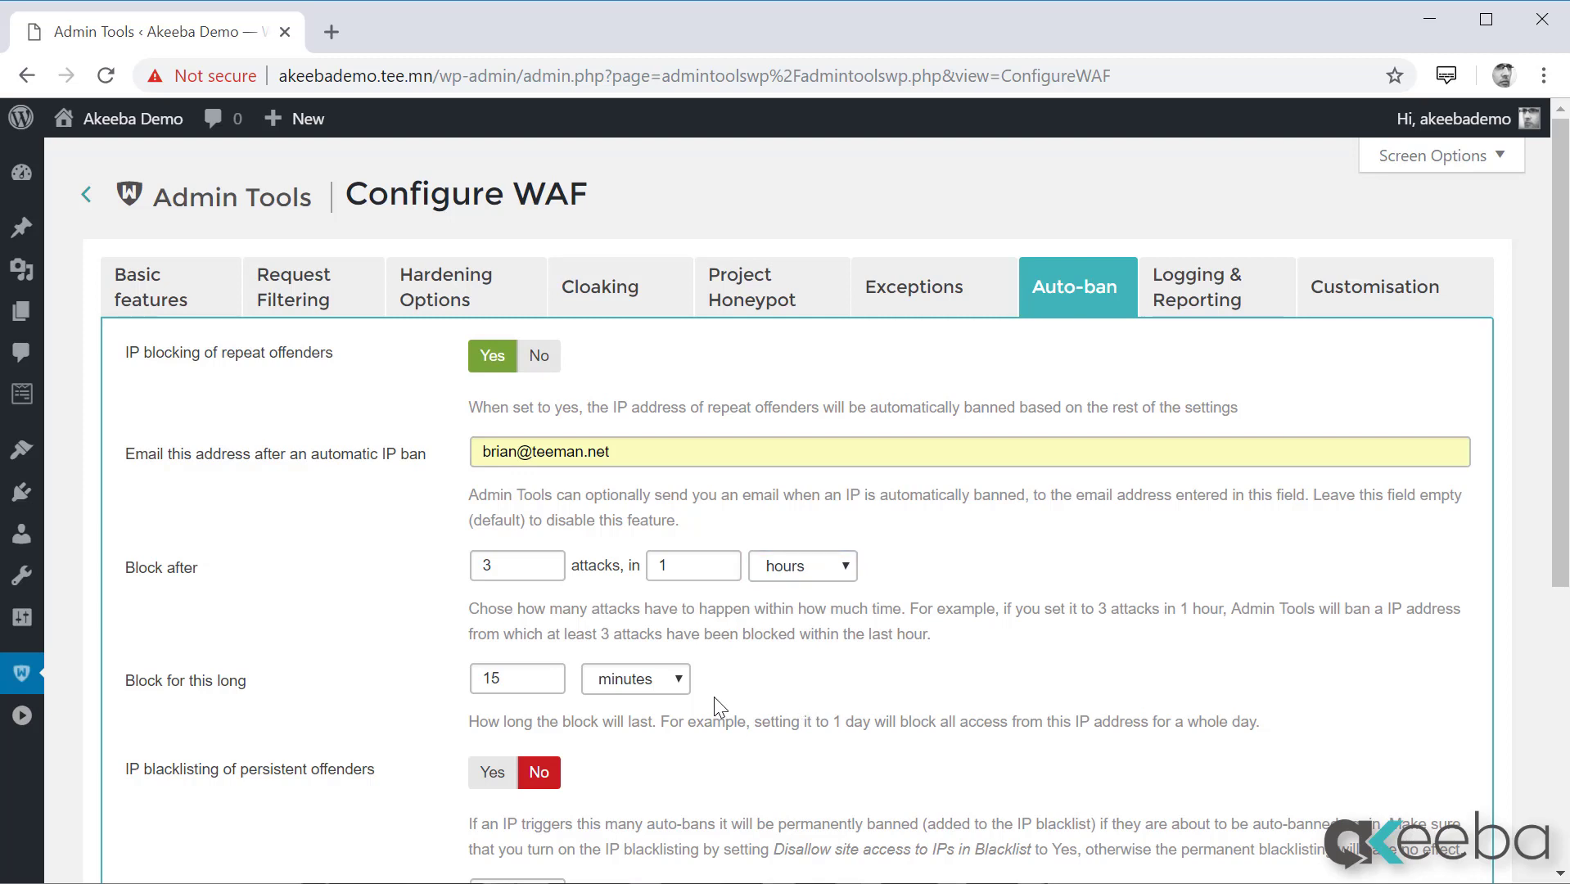
drag(540, 680, 397, 682)
text(1)
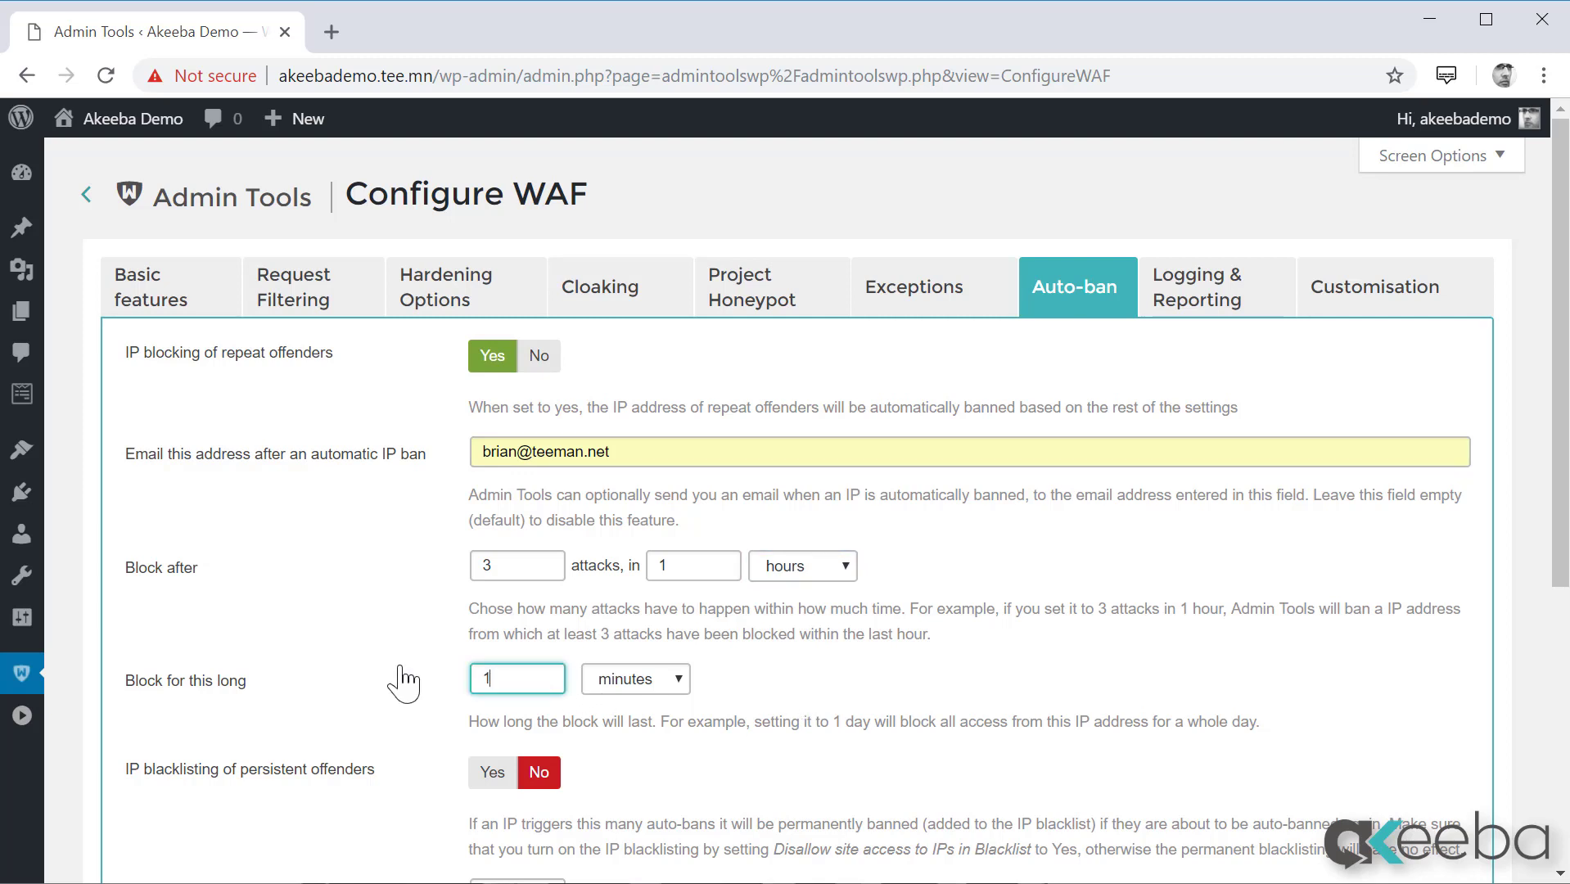
click(663, 692)
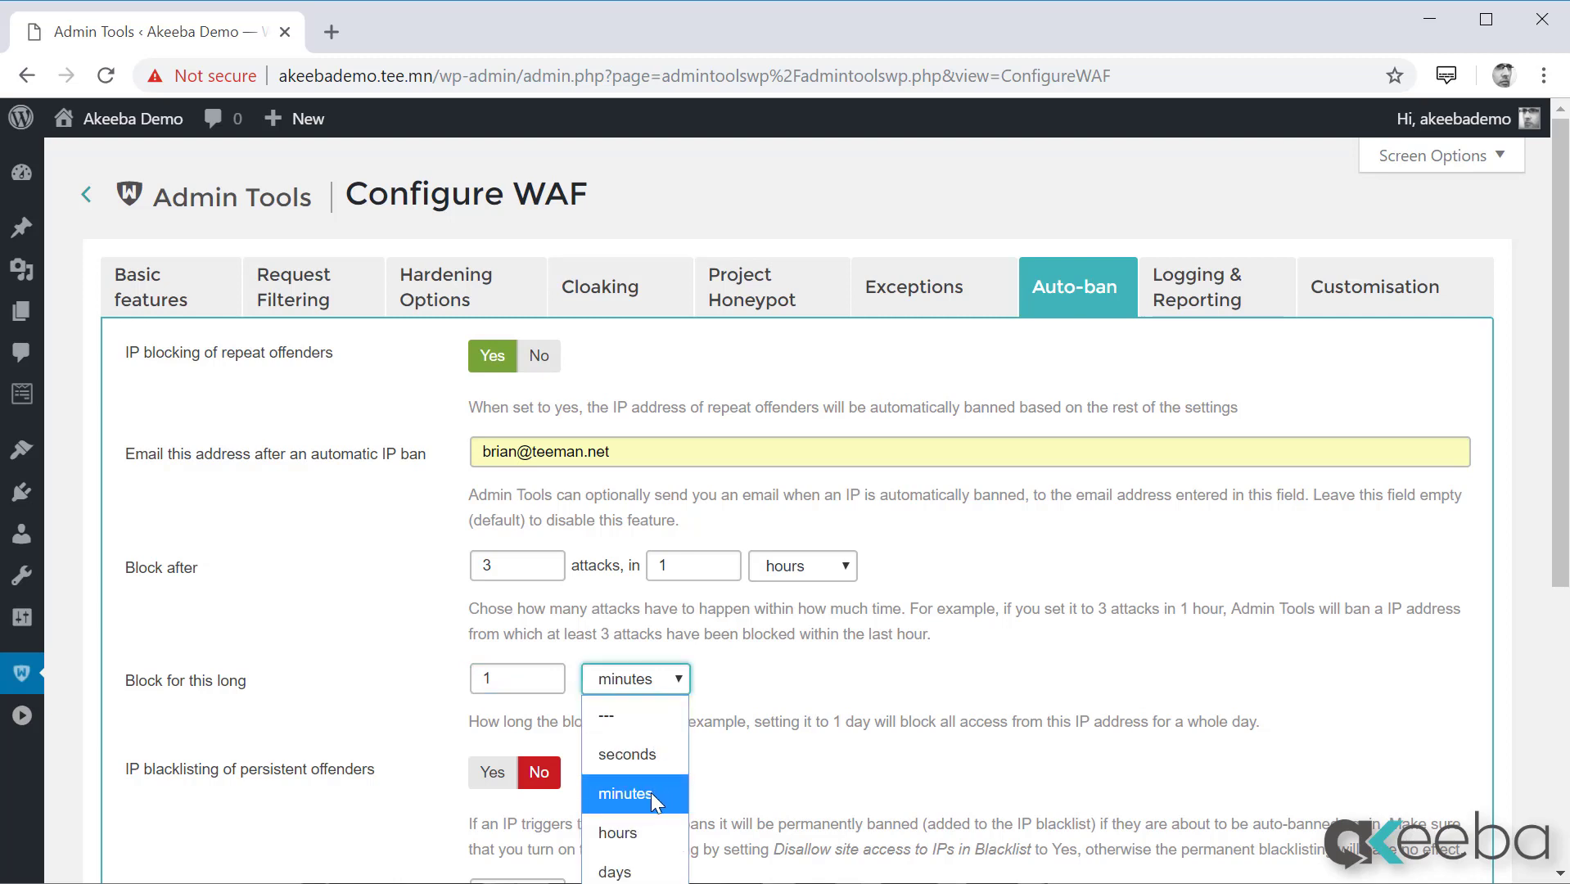
click(630, 870)
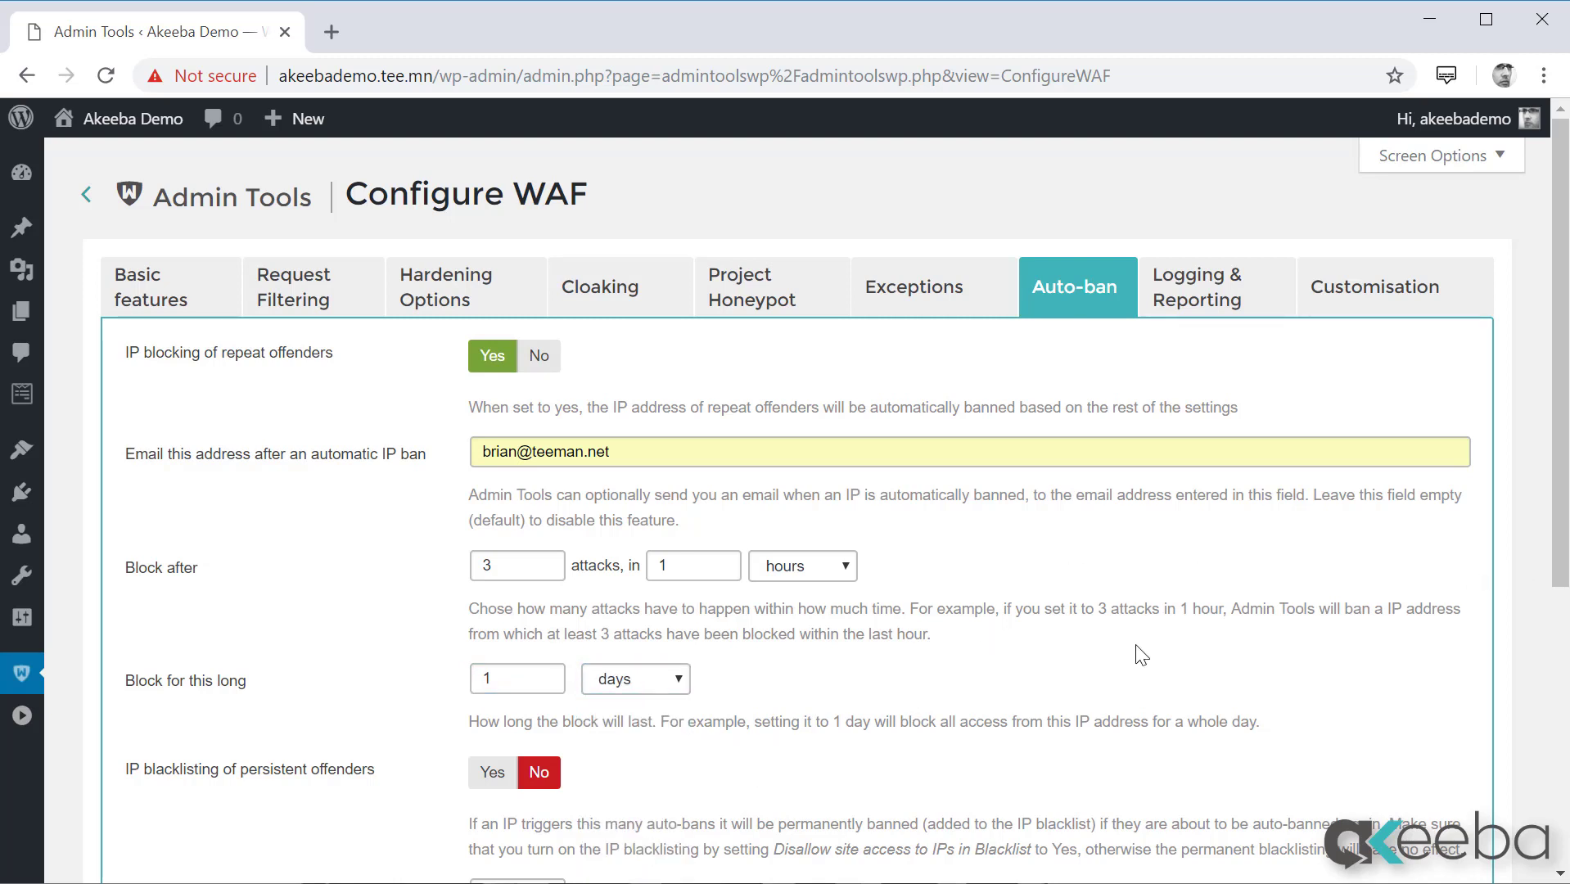
Review the permanent blacklisting options and the message shown to blocked IPs in the auto-ban settings.
scroll(1138, 652, down, 5)
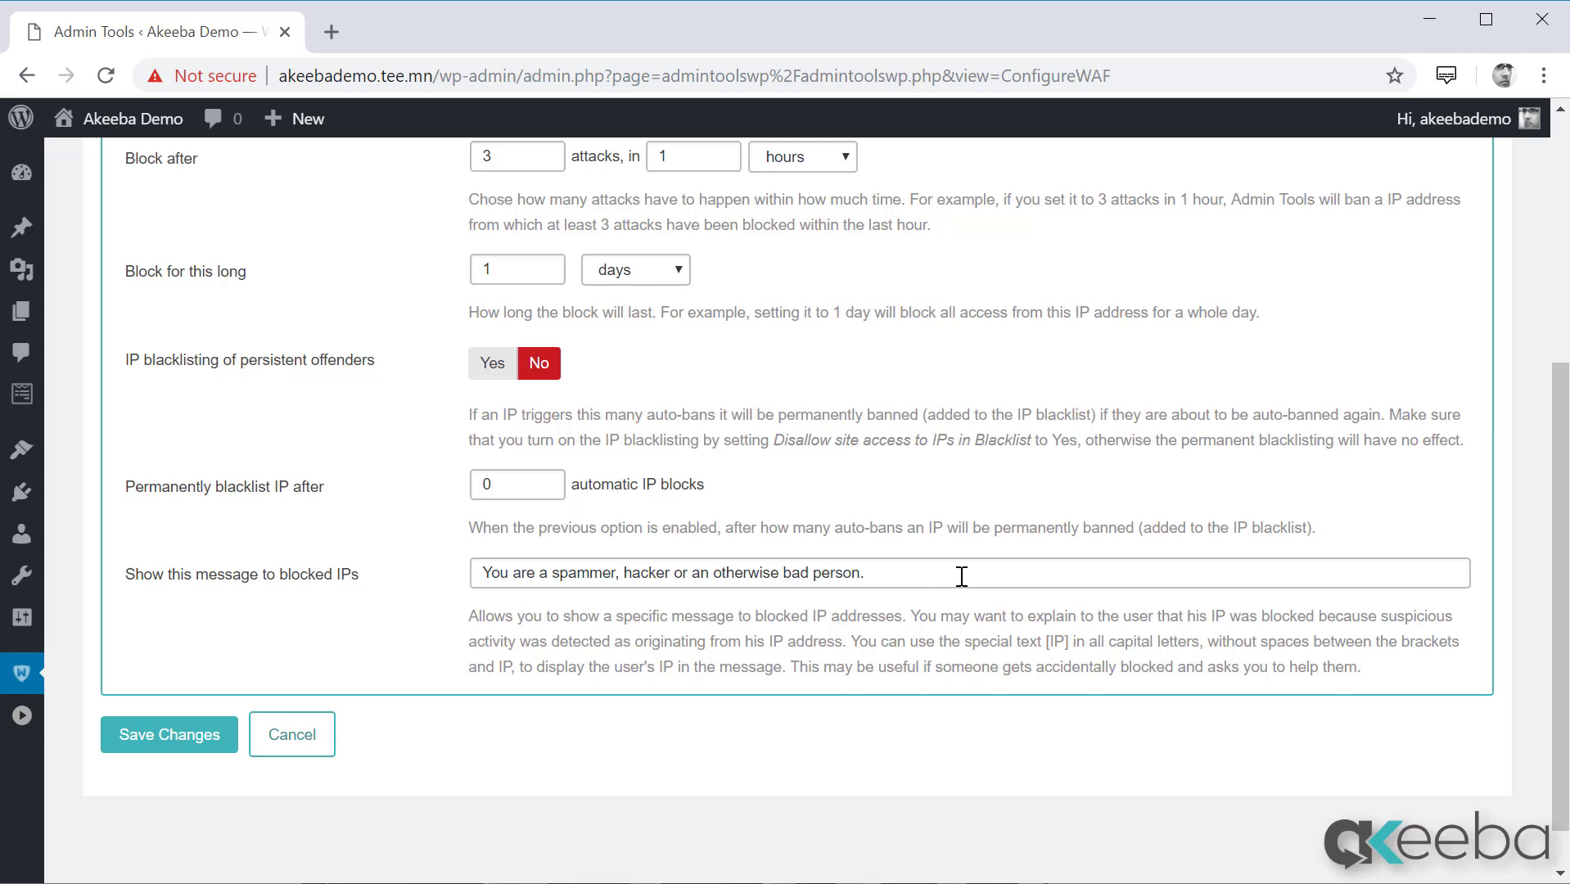
drag(954, 574, 460, 551)
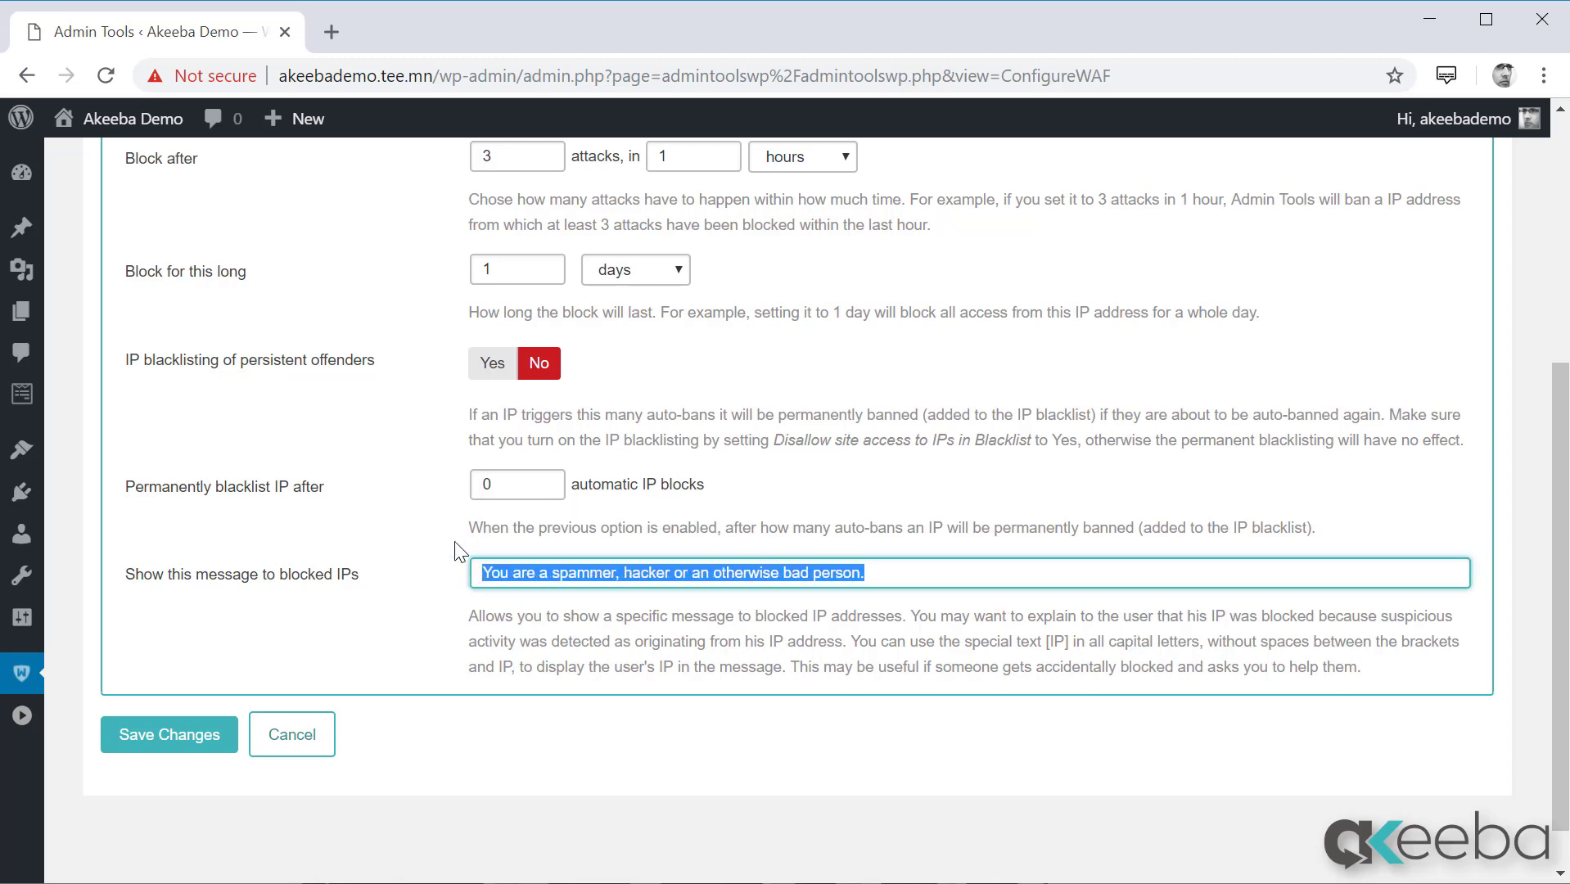
click(533, 636)
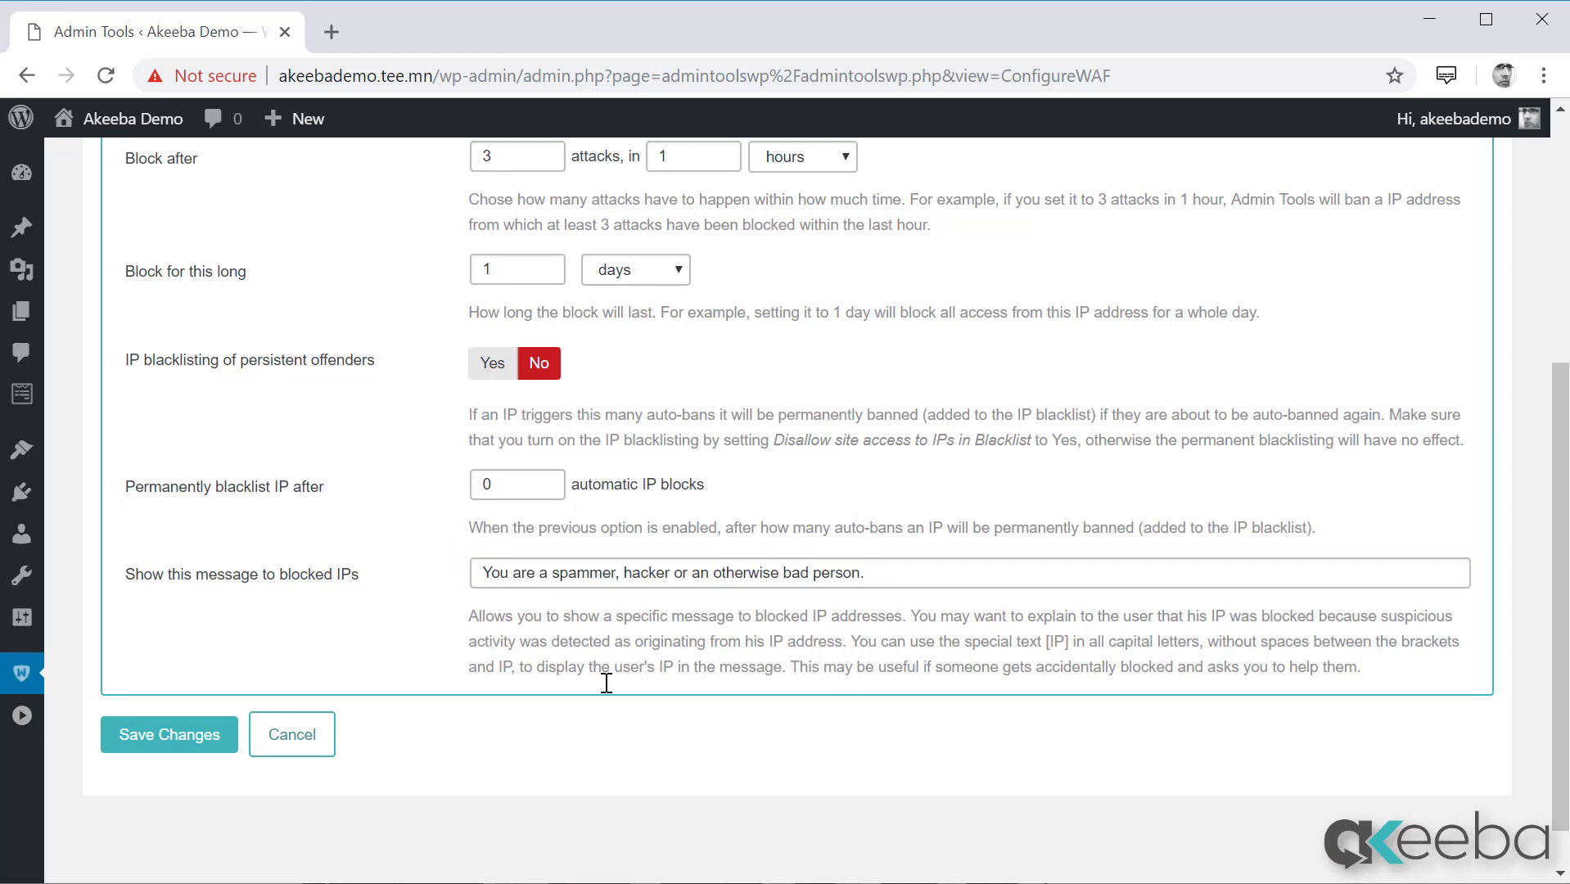
In the logging settings, enable saving users' sign-up IP and fill in the notification email for successful administration logins.
middle_click(814, 747)
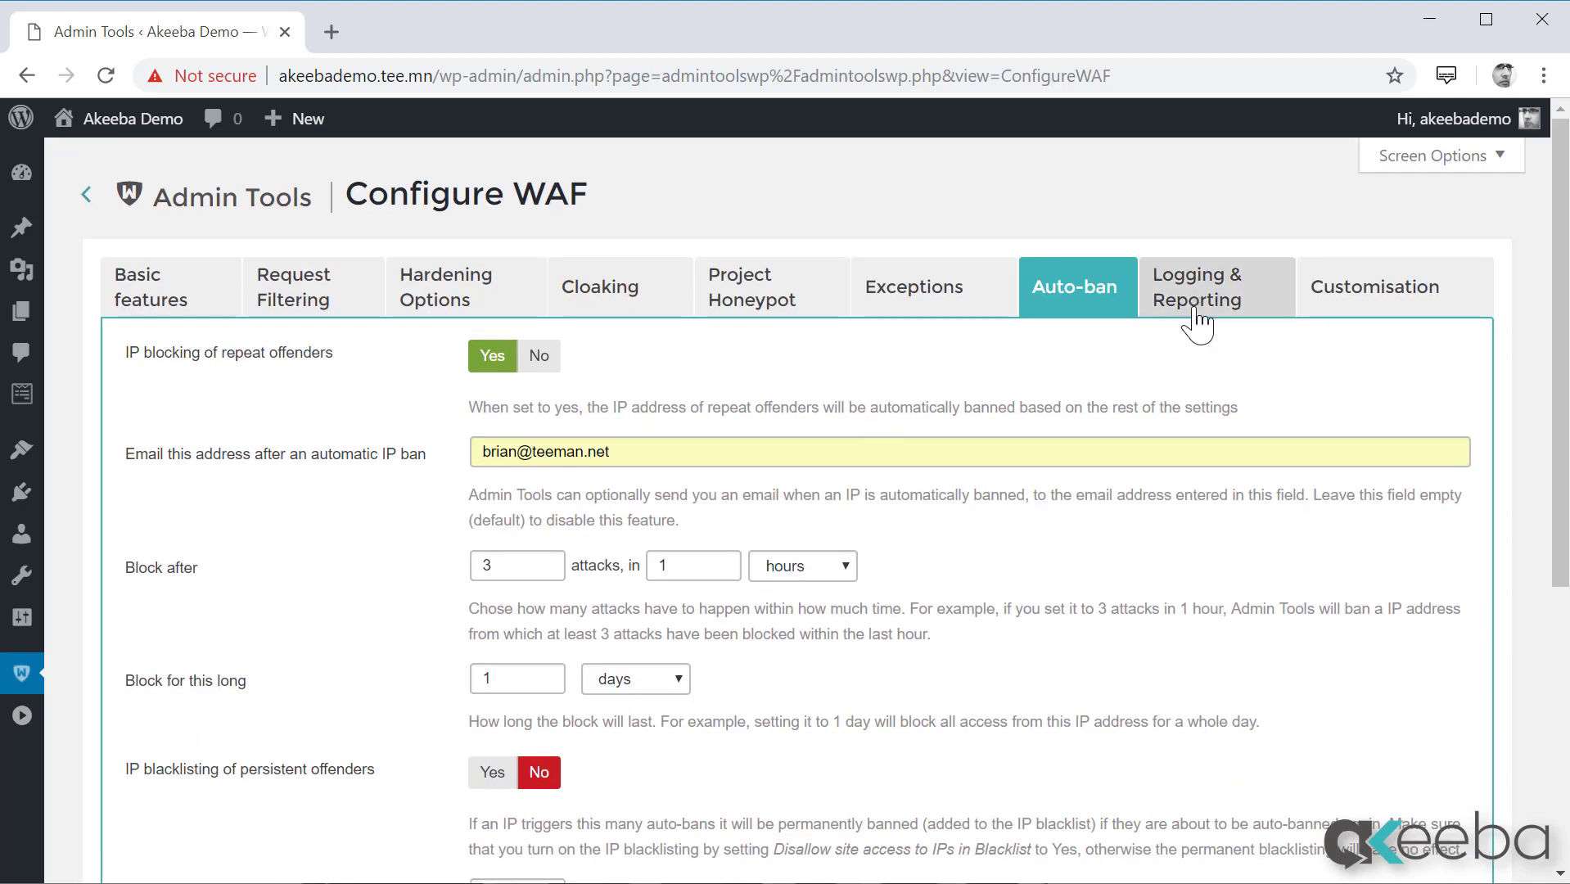
click(1196, 324)
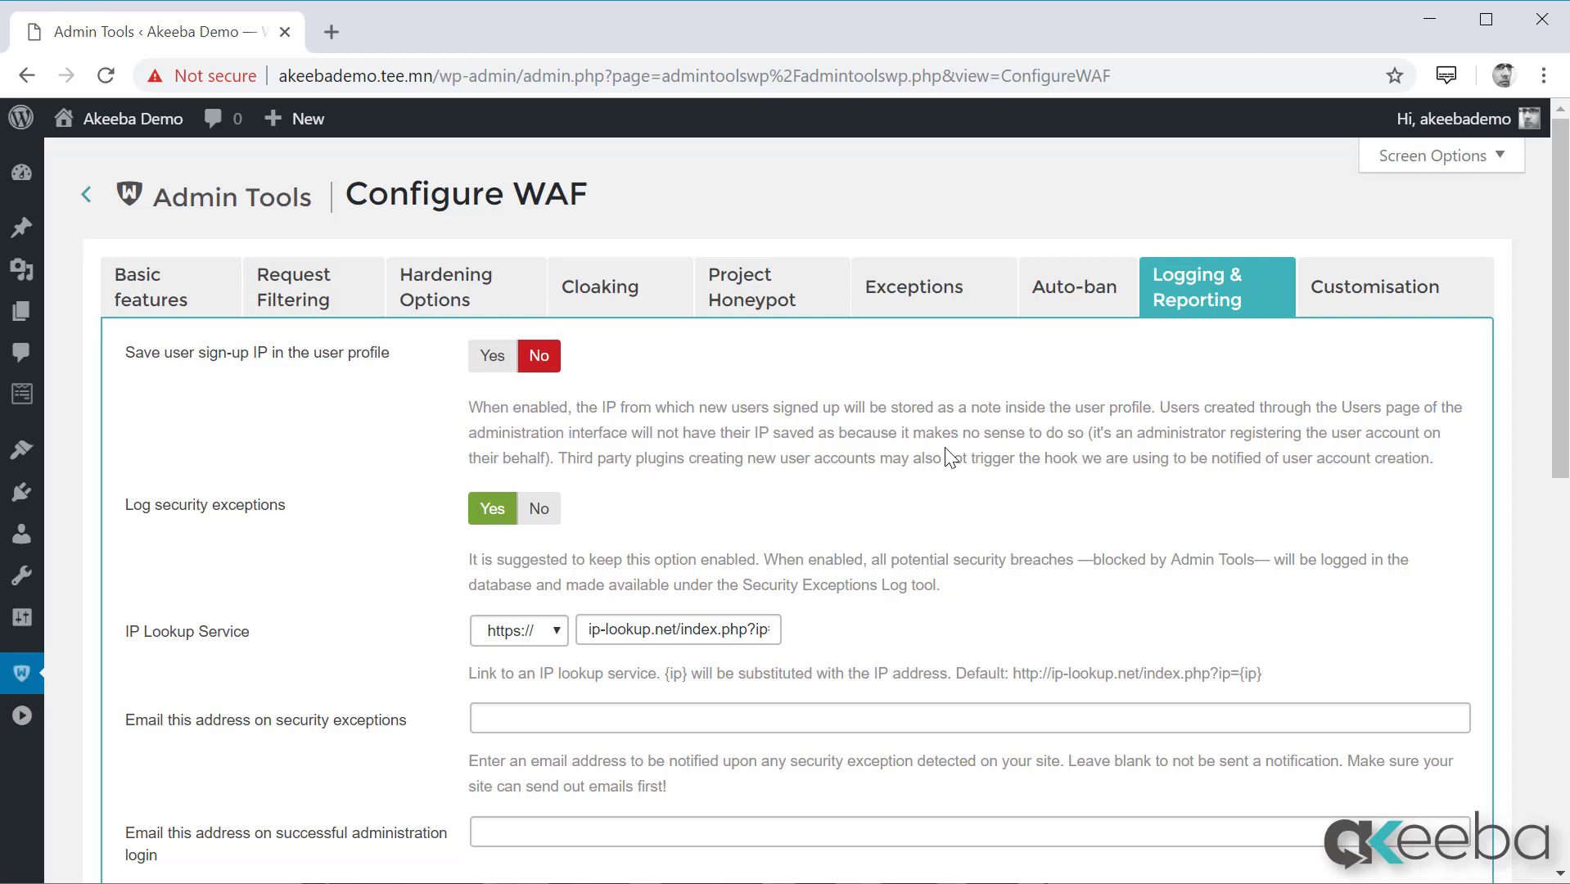
click(493, 357)
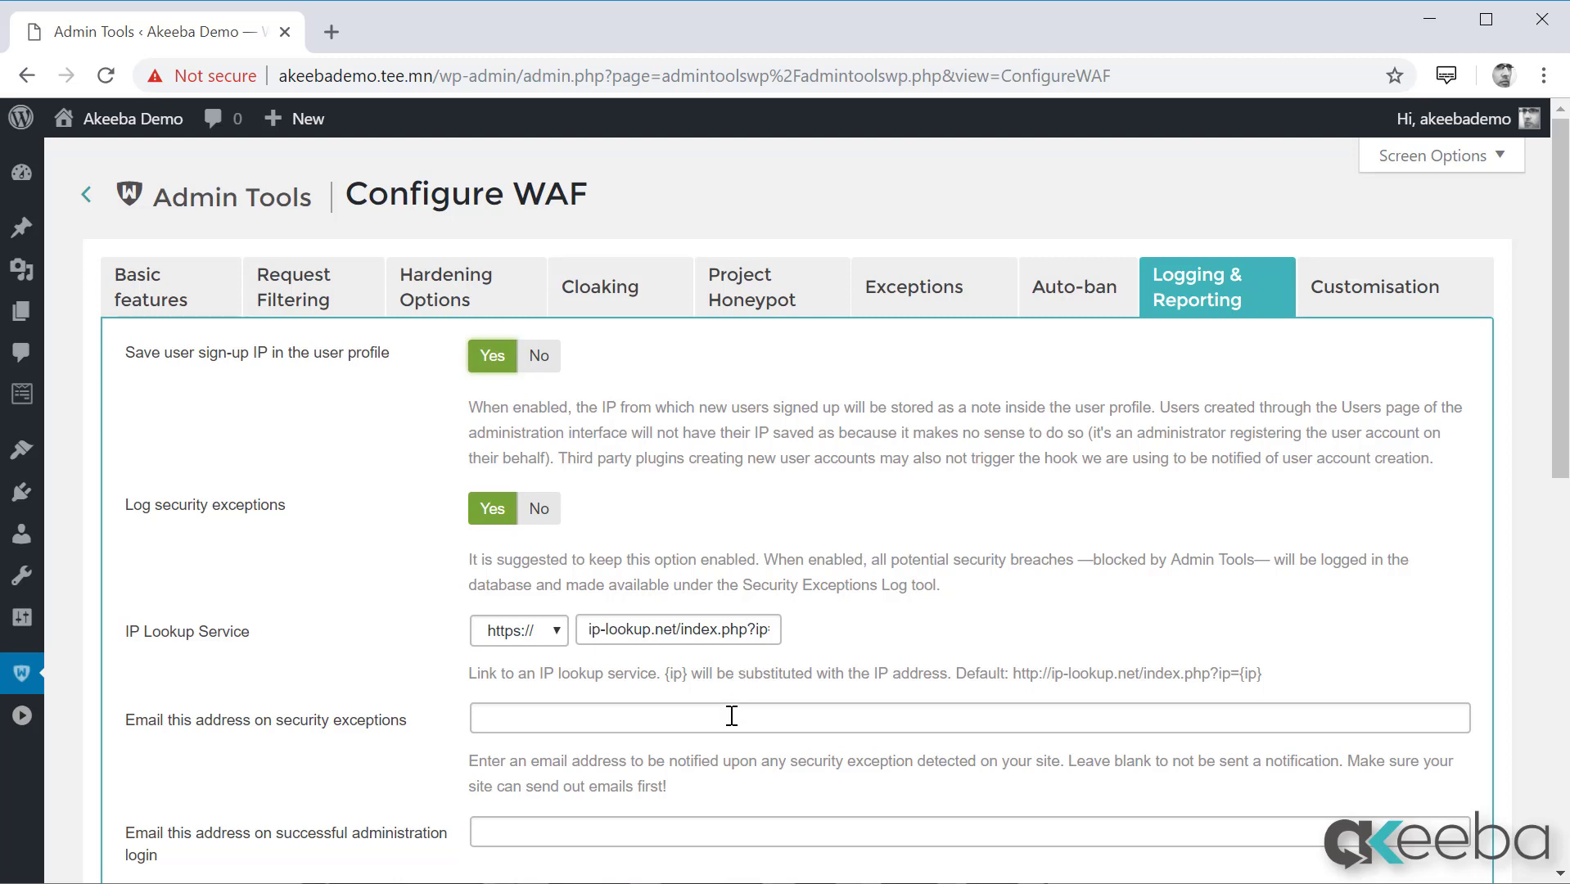
click(526, 722)
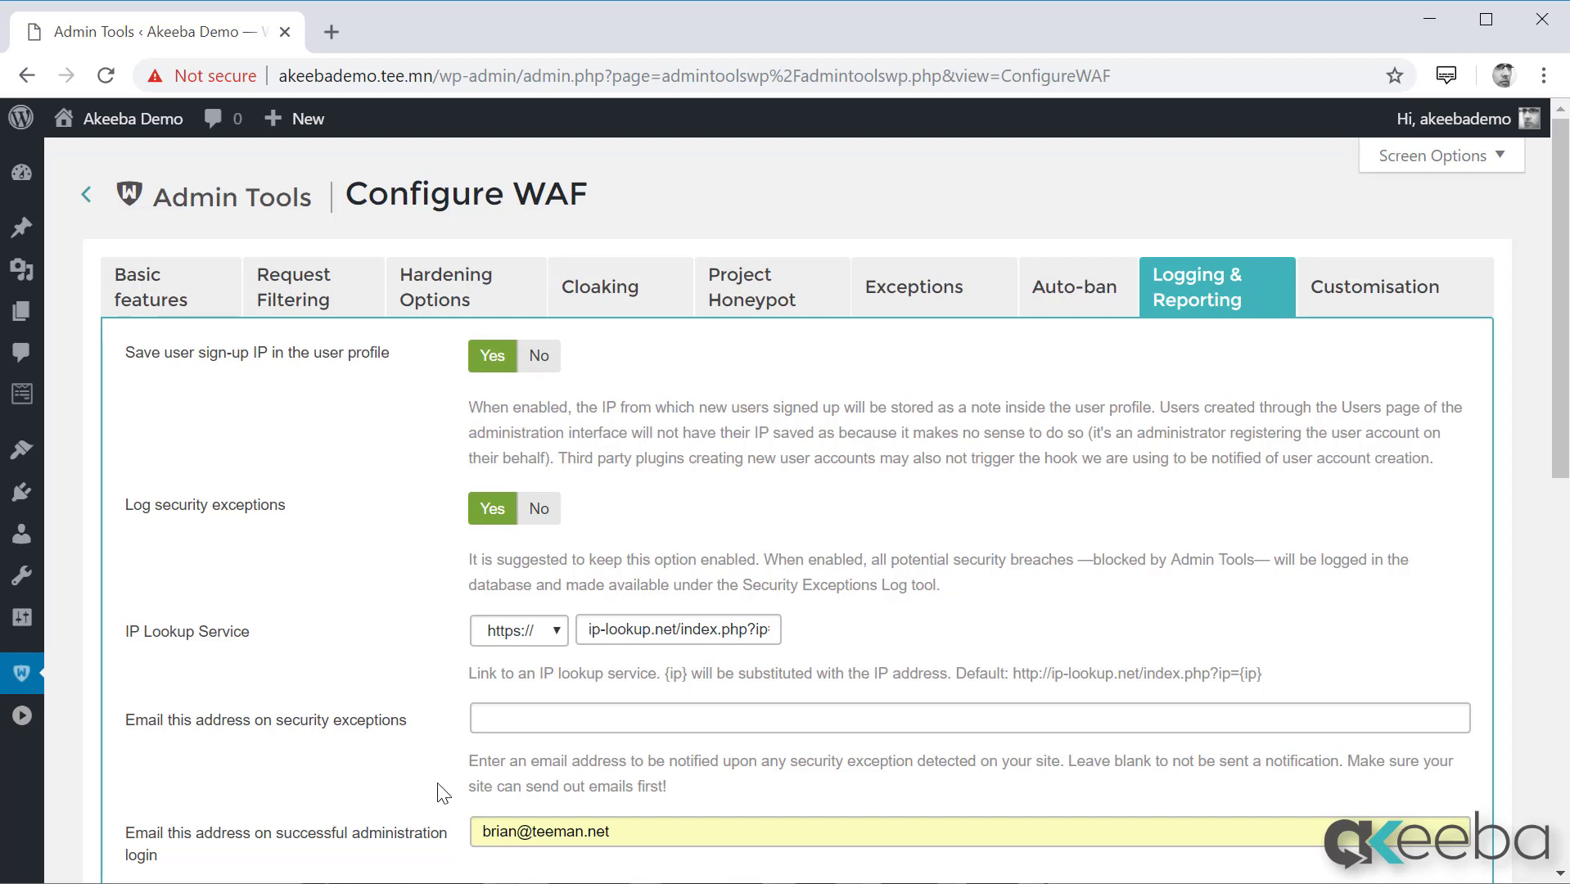
Save the firewall configuration and return to the Web Application Firewall overview.
middle_click(405, 739)
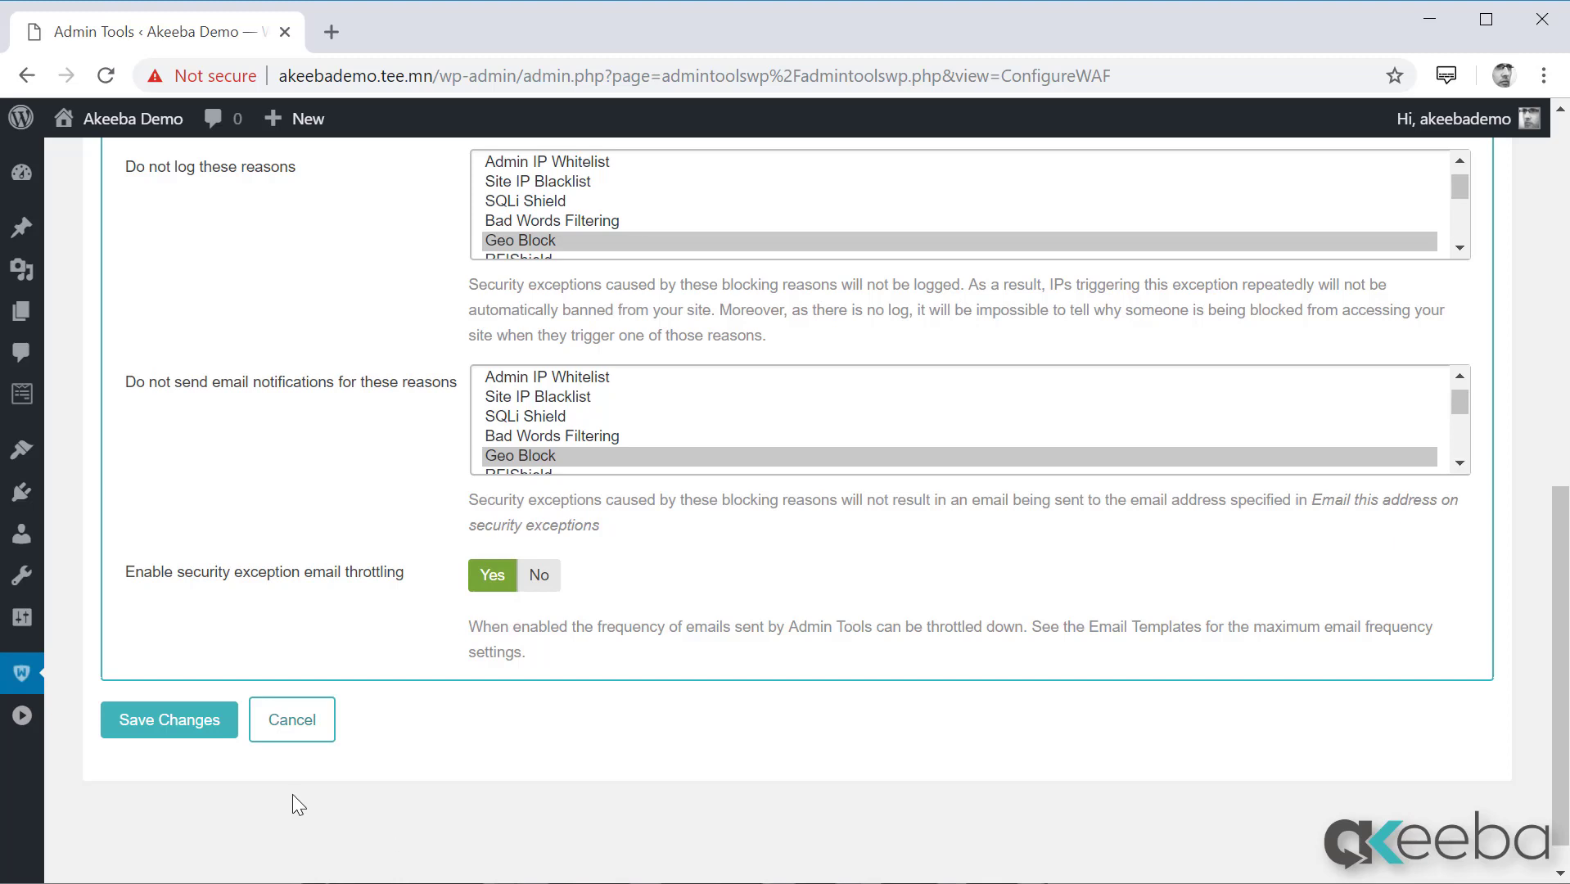
click(182, 729)
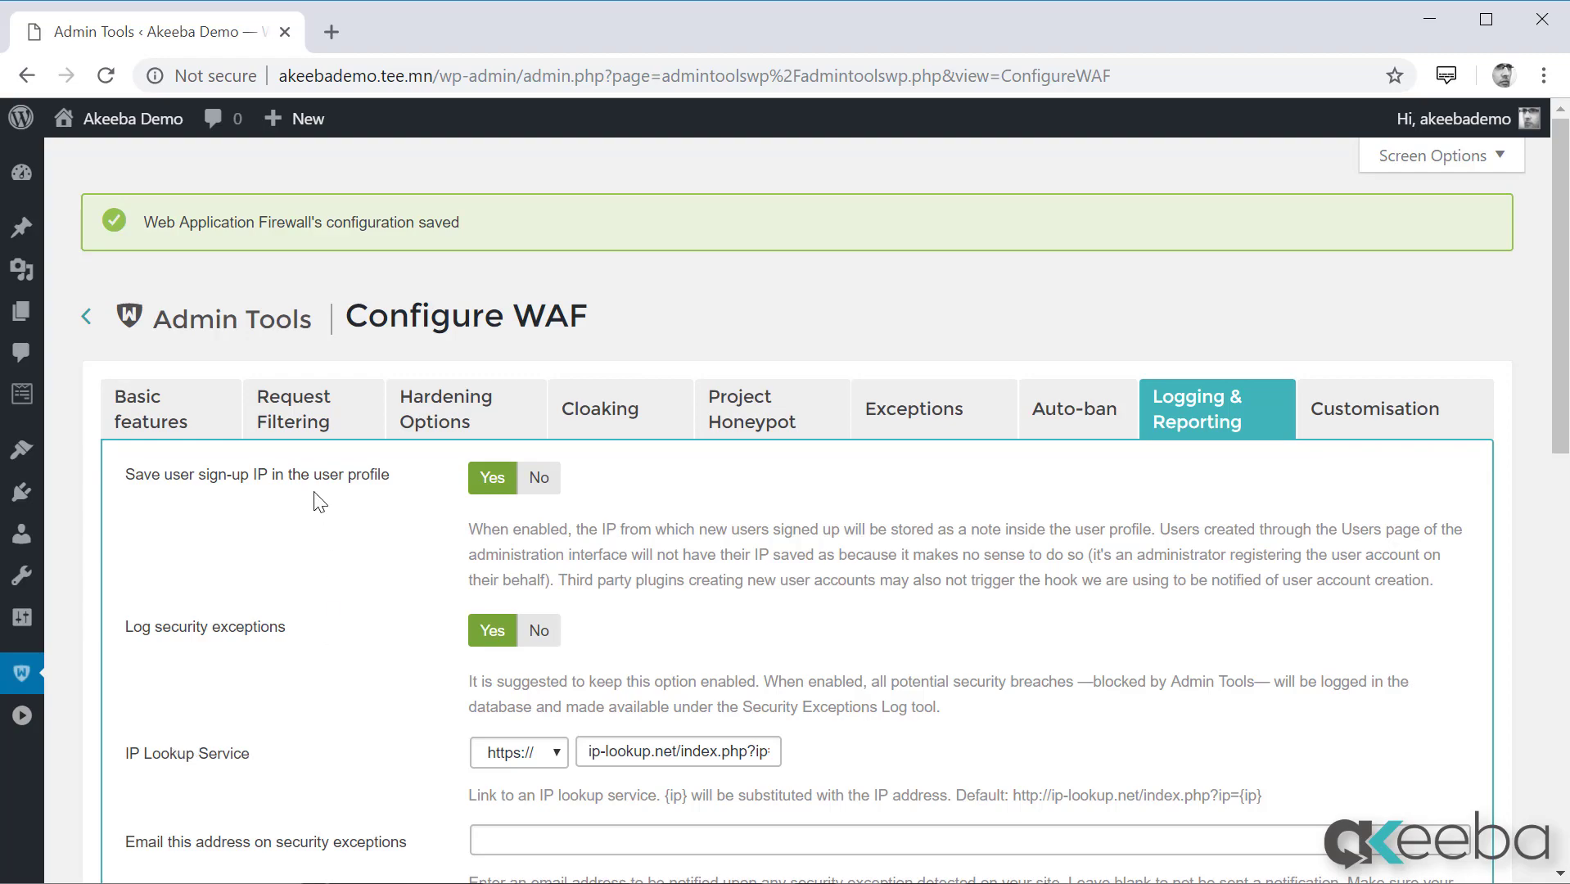
click(278, 336)
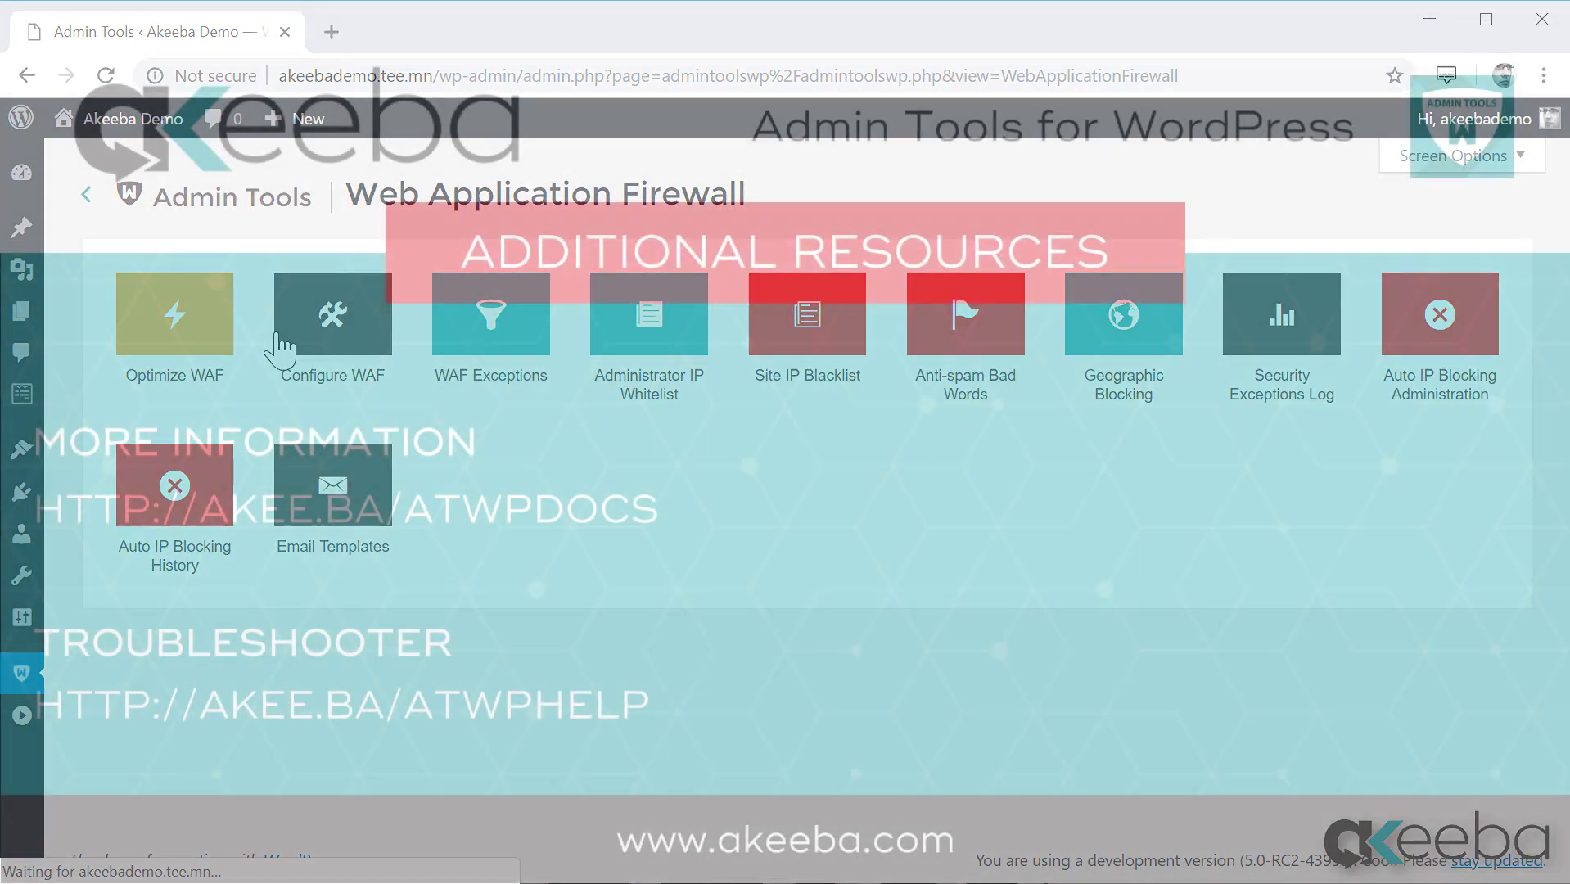